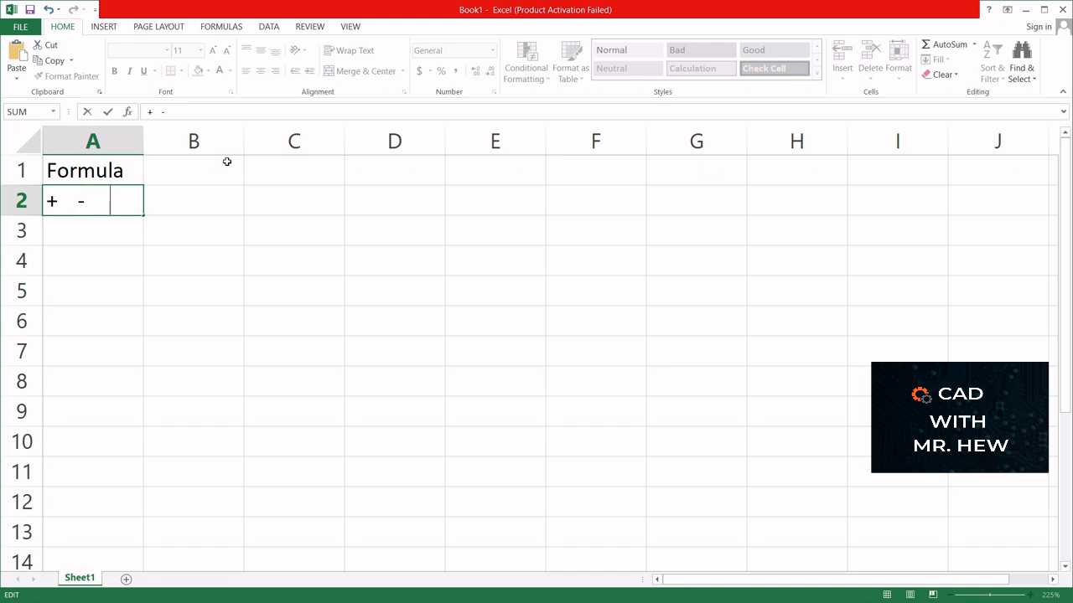
Extend the operator entry in cell A2 with / and *, and cancel the entry
type("/   *")
key("Escape")
Enter the numbers 20, 30, 40, 50, 60 and 70 down column B in cells B1 to B6
left_click(212, 165)
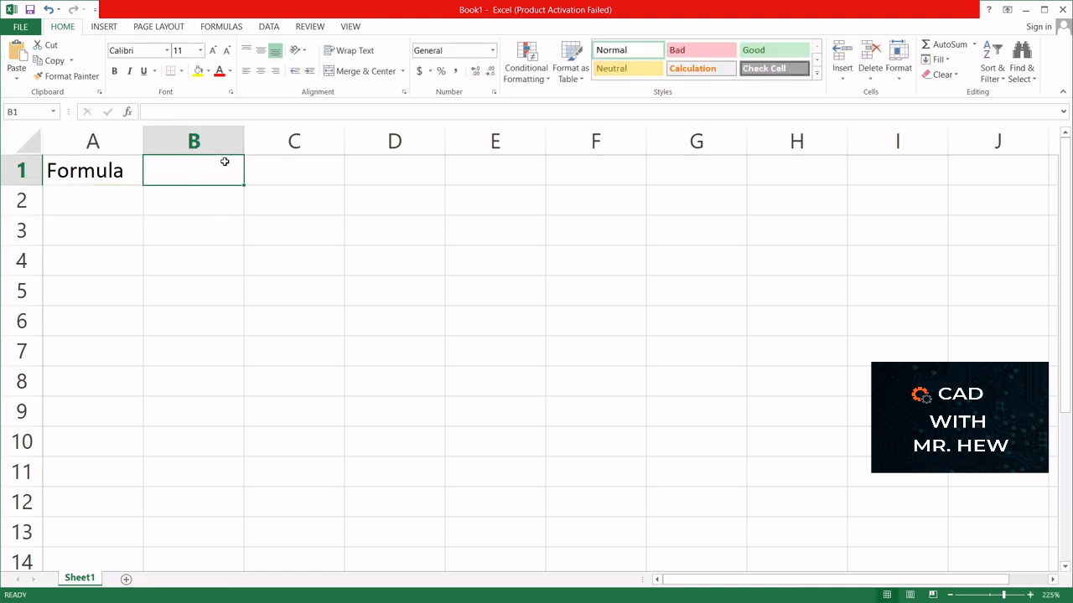
type("20")
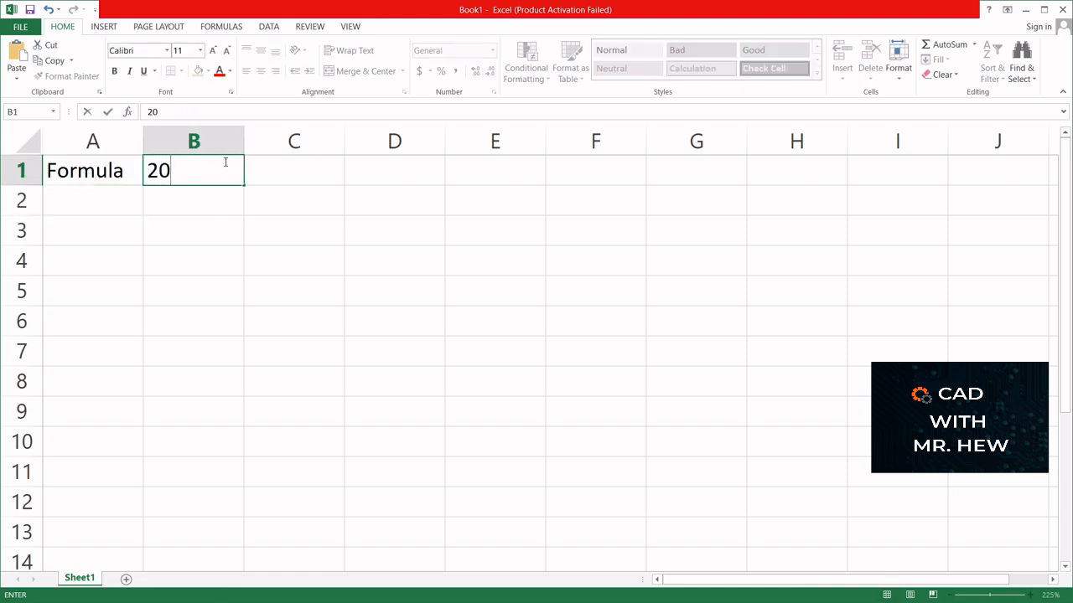
key("Return")
type("30")
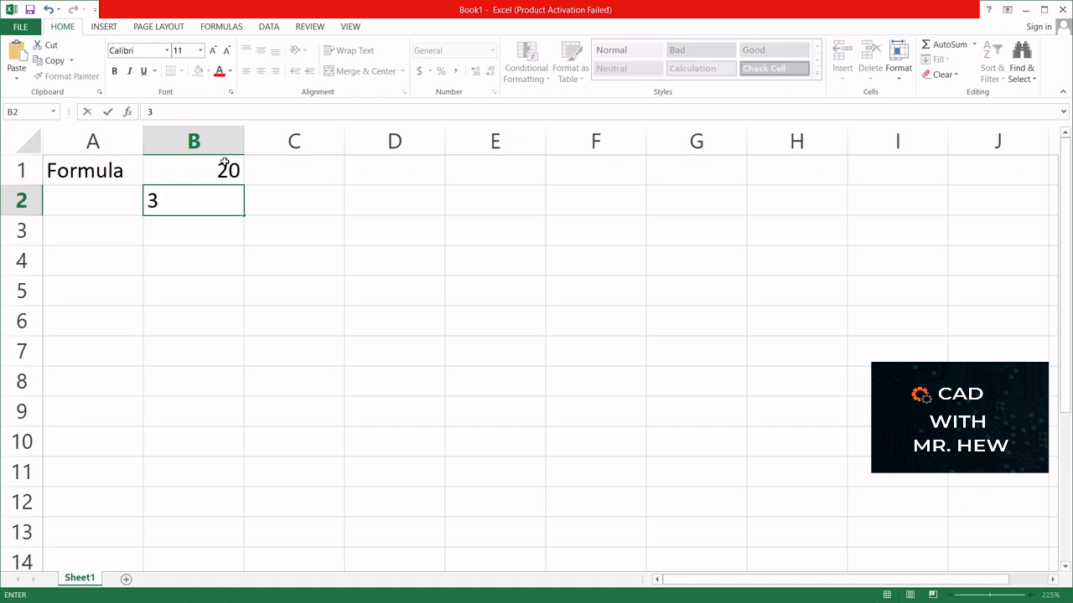
key("Return")
type("40")
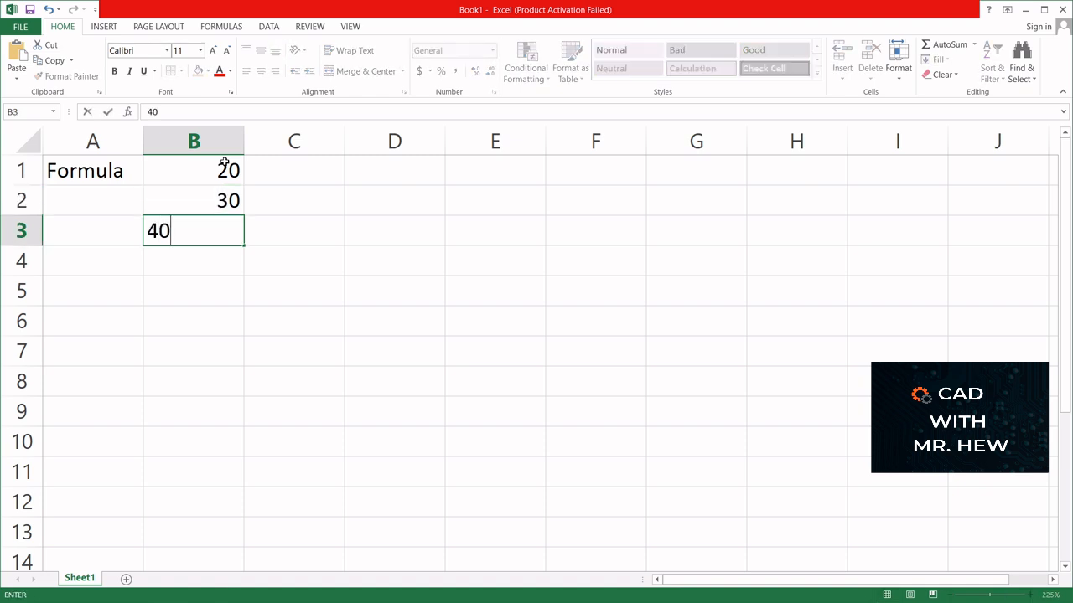
key("Return")
type("50")
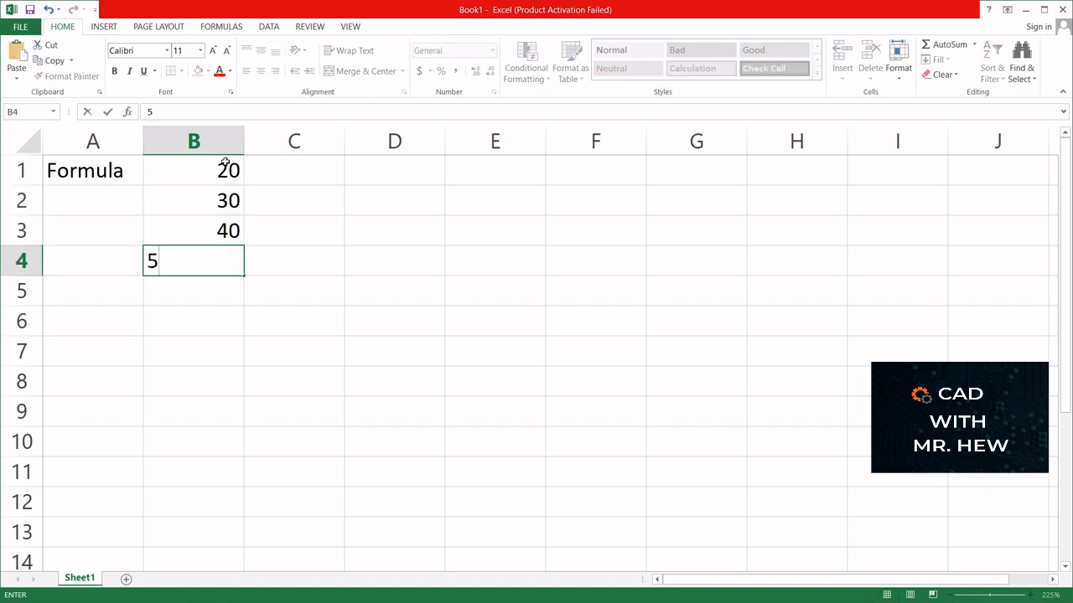
key("Return")
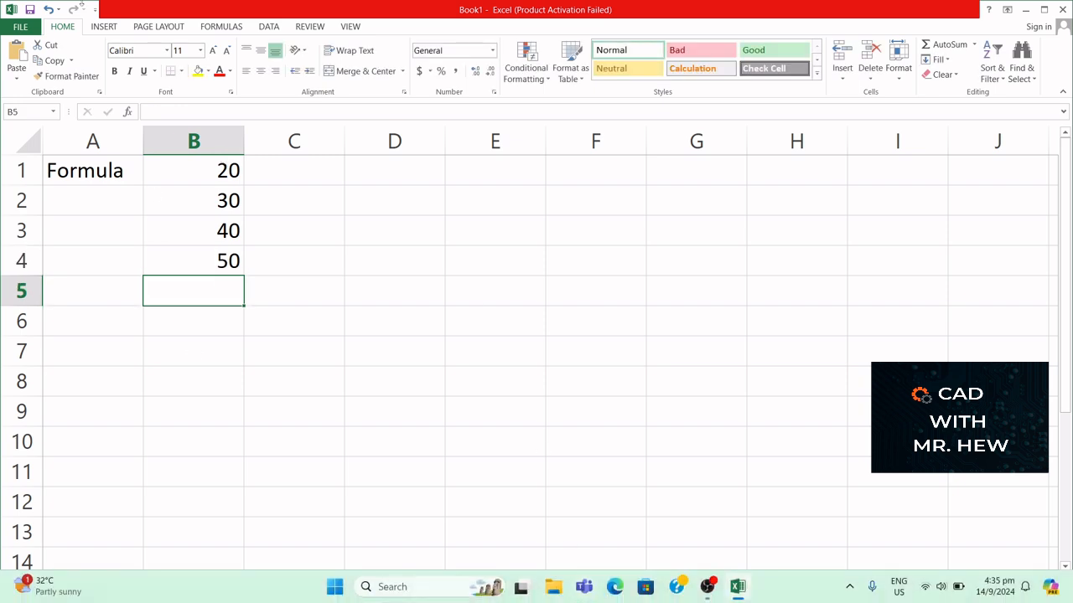
type("60")
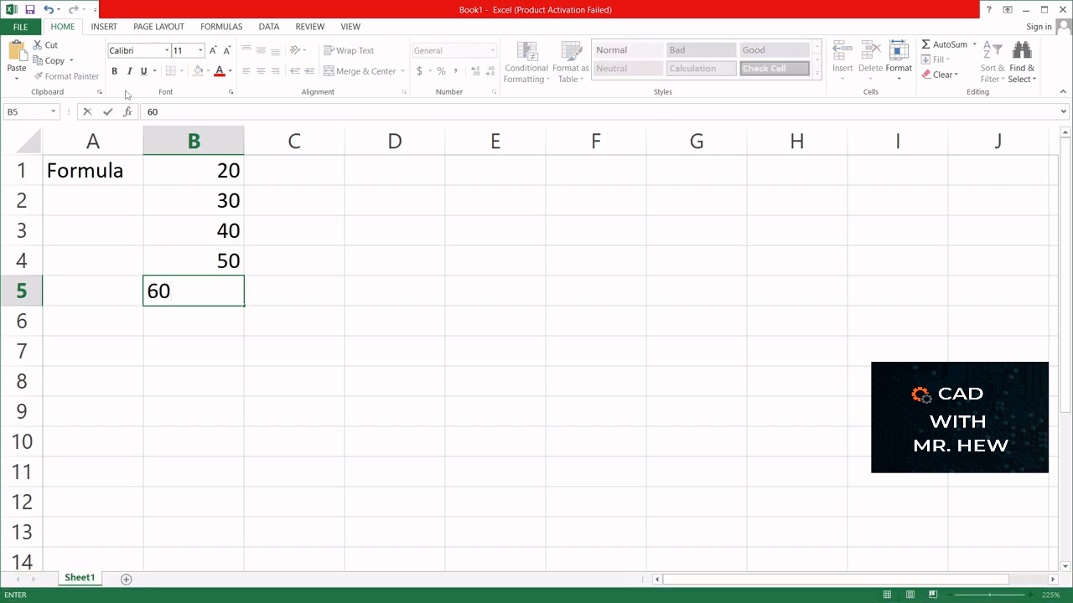
key("Return")
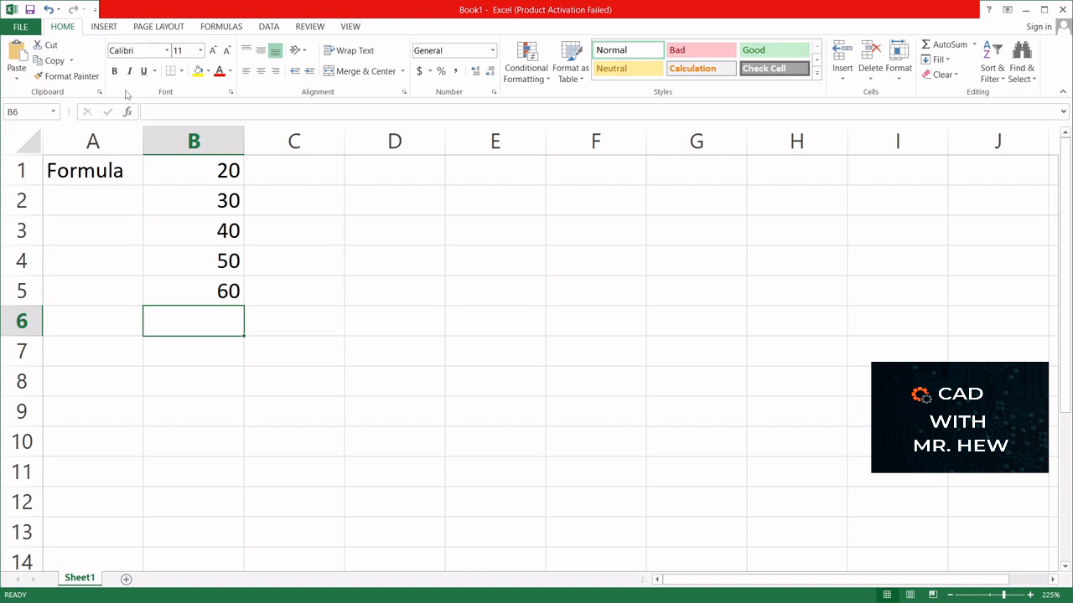
type("70")
key("Return")
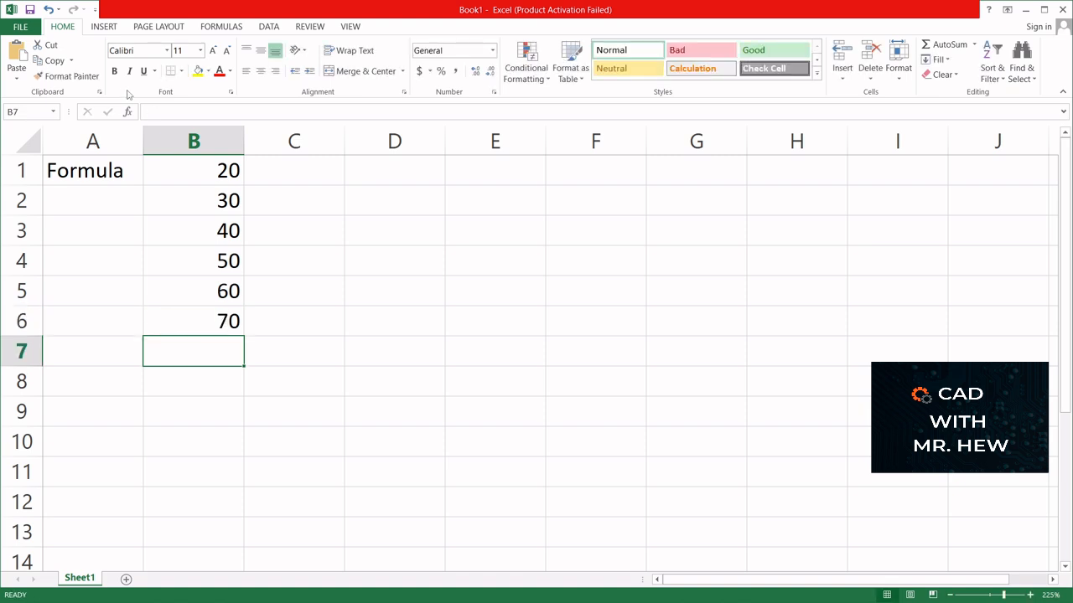
Label cell A7 below the data as Total
left_click(99, 355)
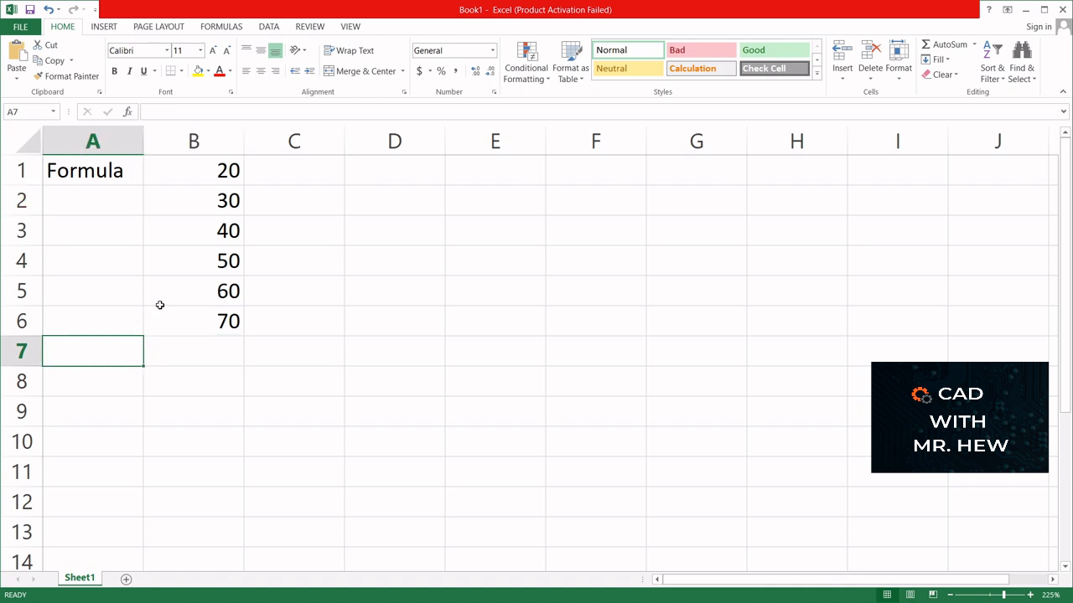
type("T")
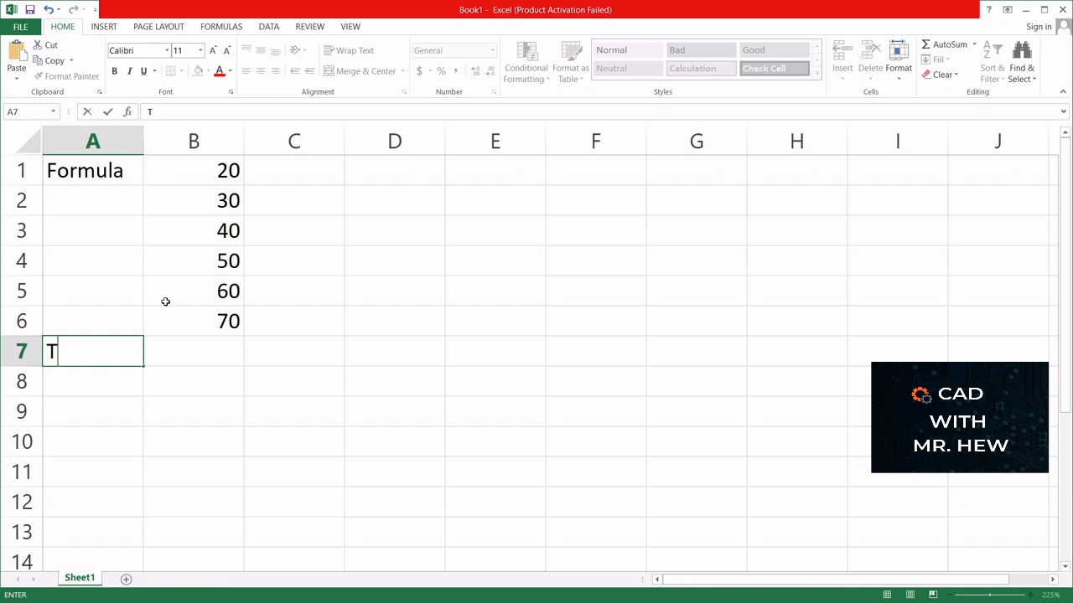
type("otal")
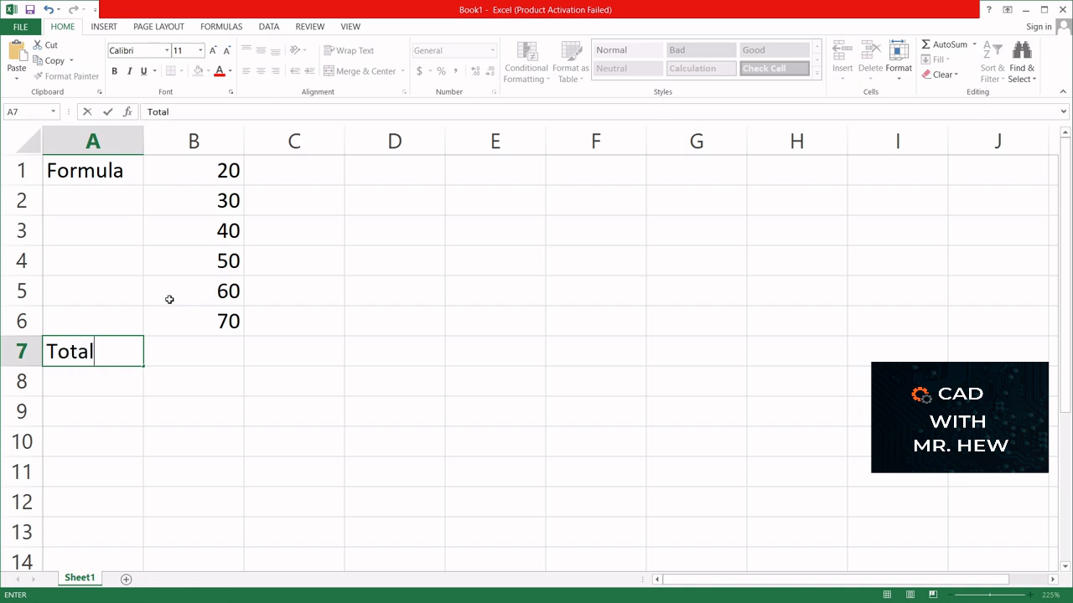
Add up the numbers in cell B7 with the cell-reference formula =B1+B2+B3+B4+B5+B6, and review the stored formula
left_click(188, 349)
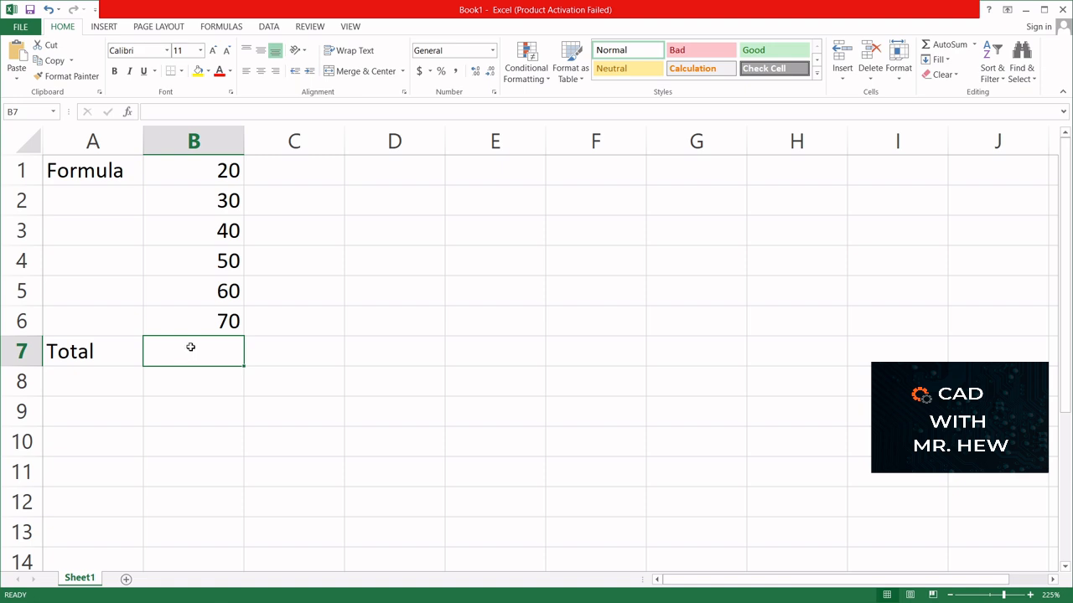
type("=")
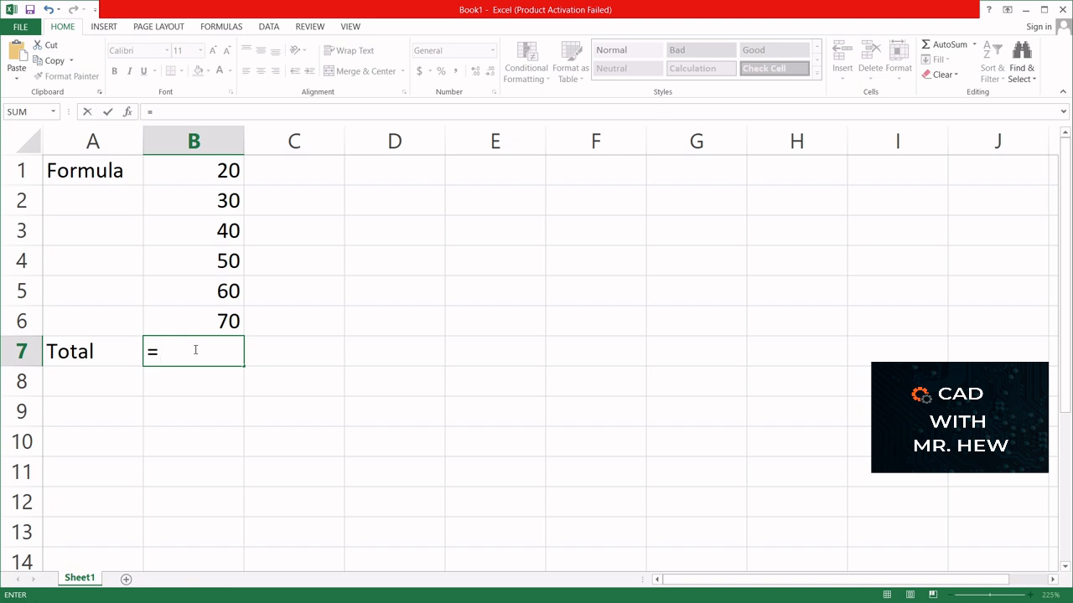
left_click(189, 169)
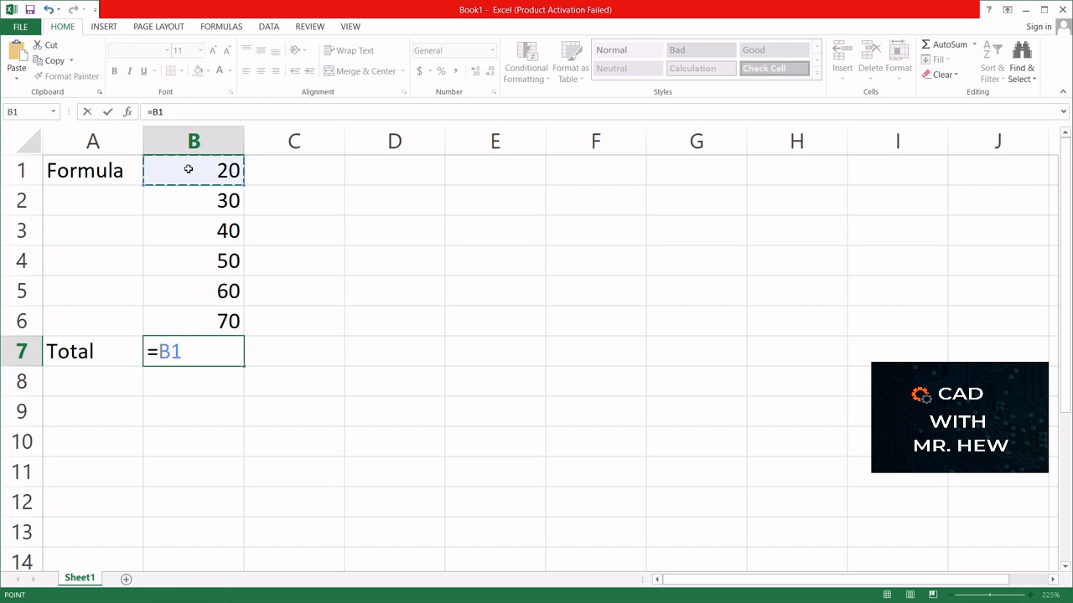
type("+")
left_click(185, 201)
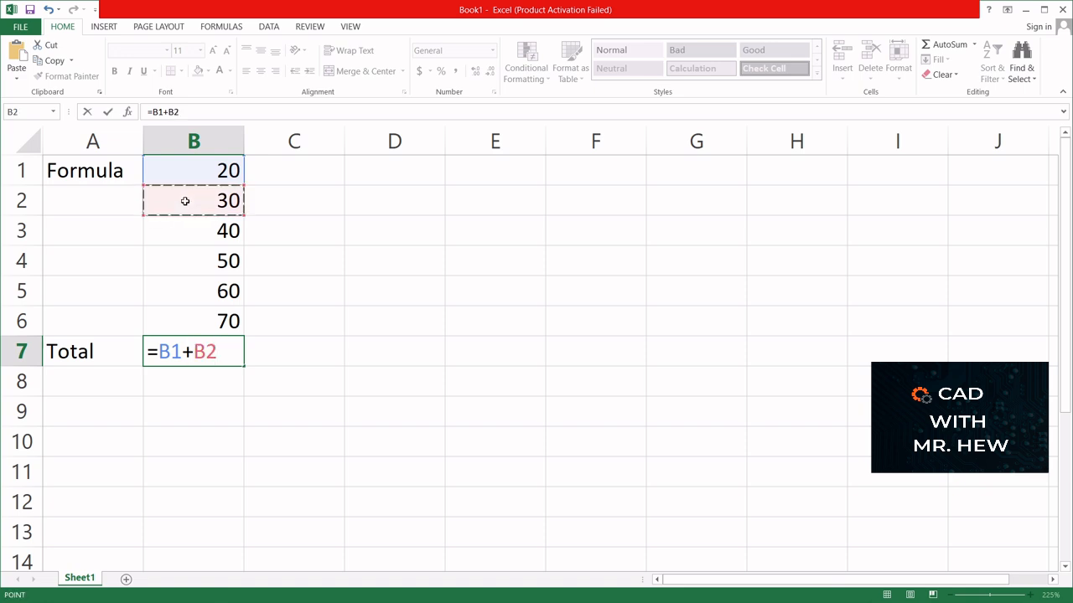
type("+")
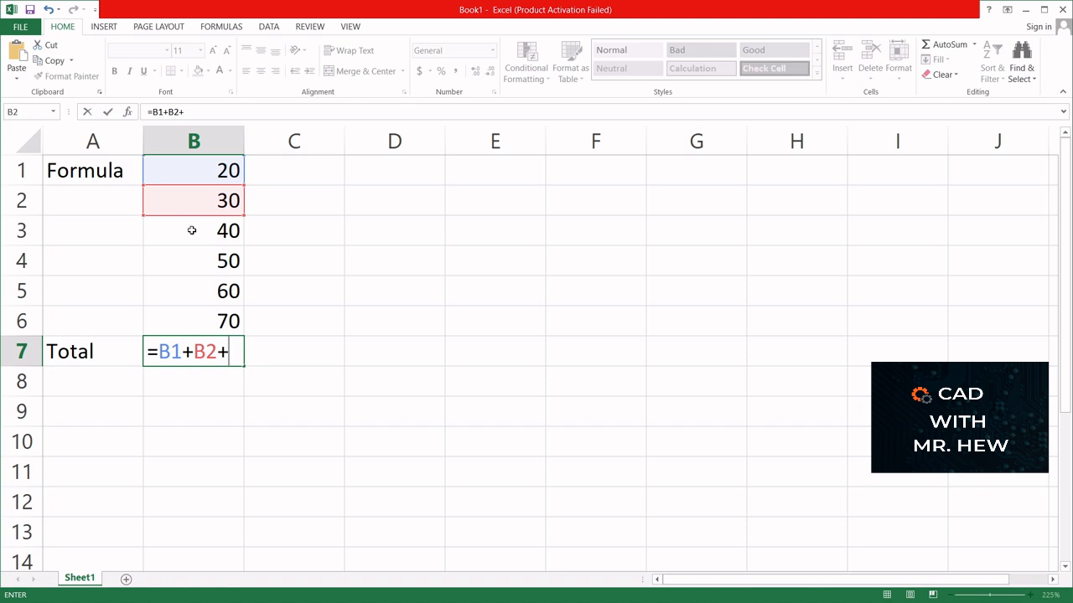
left_click(191, 230)
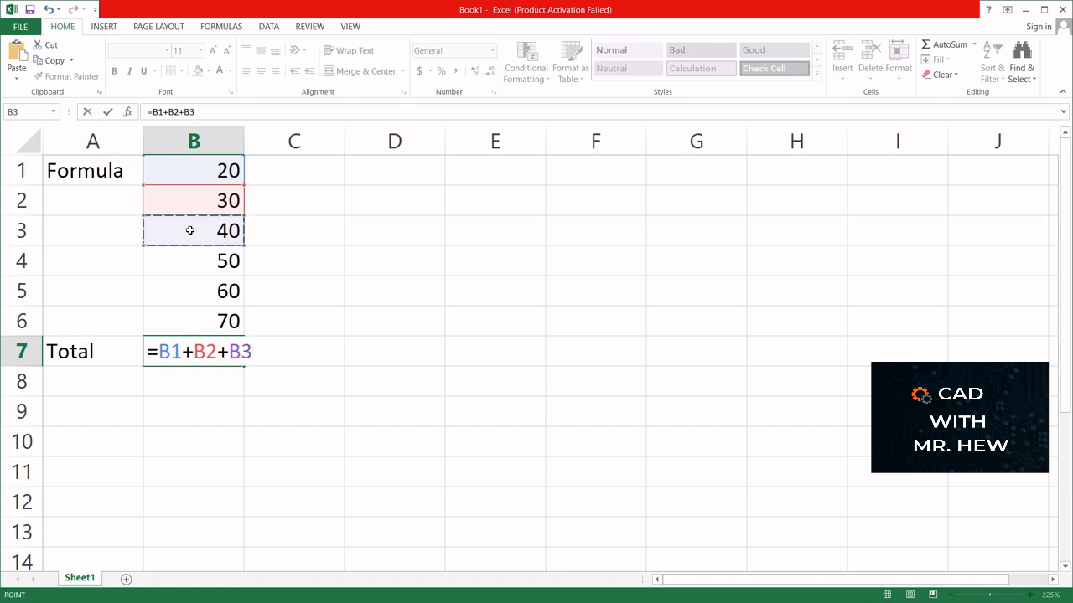
type("+")
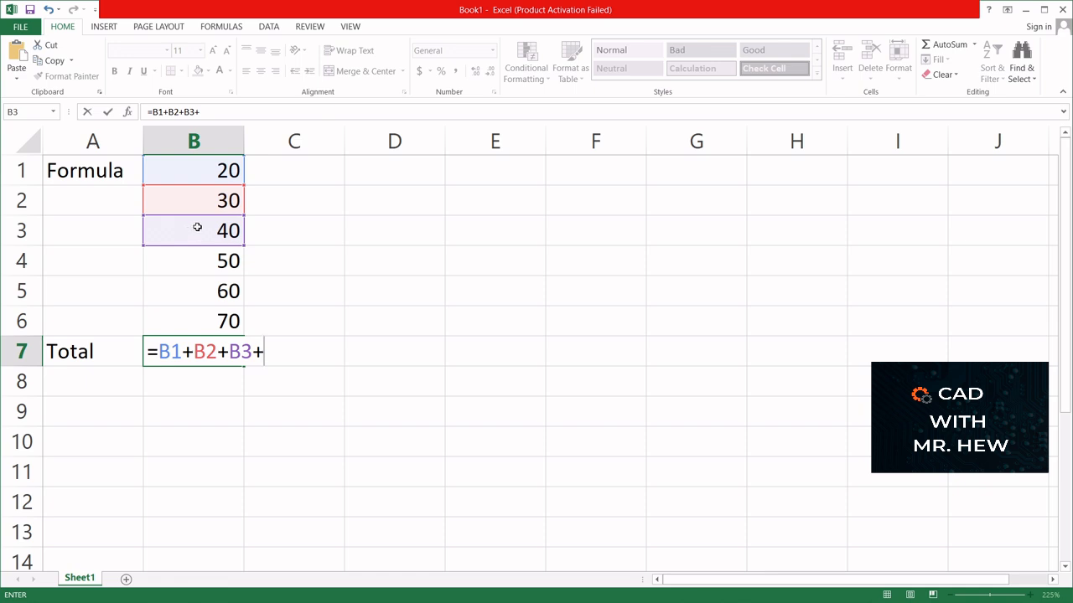
left_click(202, 260)
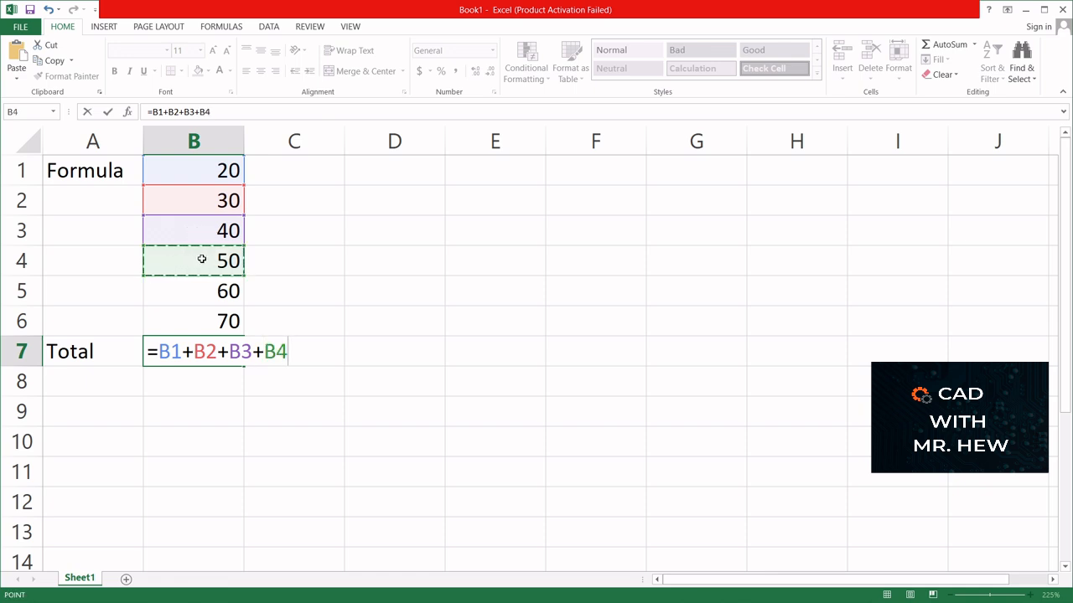
type("+")
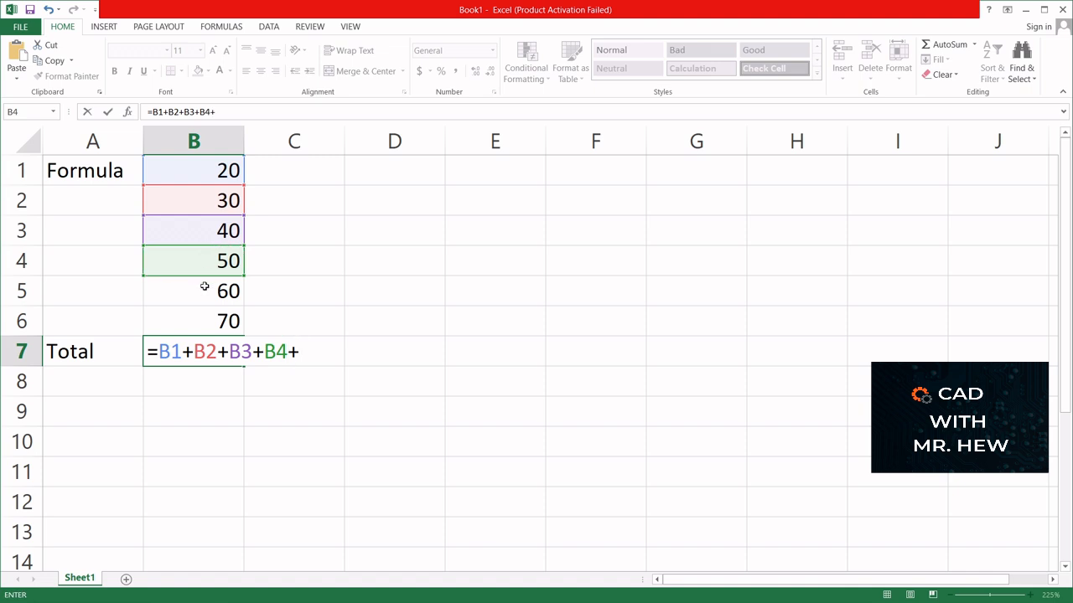
left_click(204, 283)
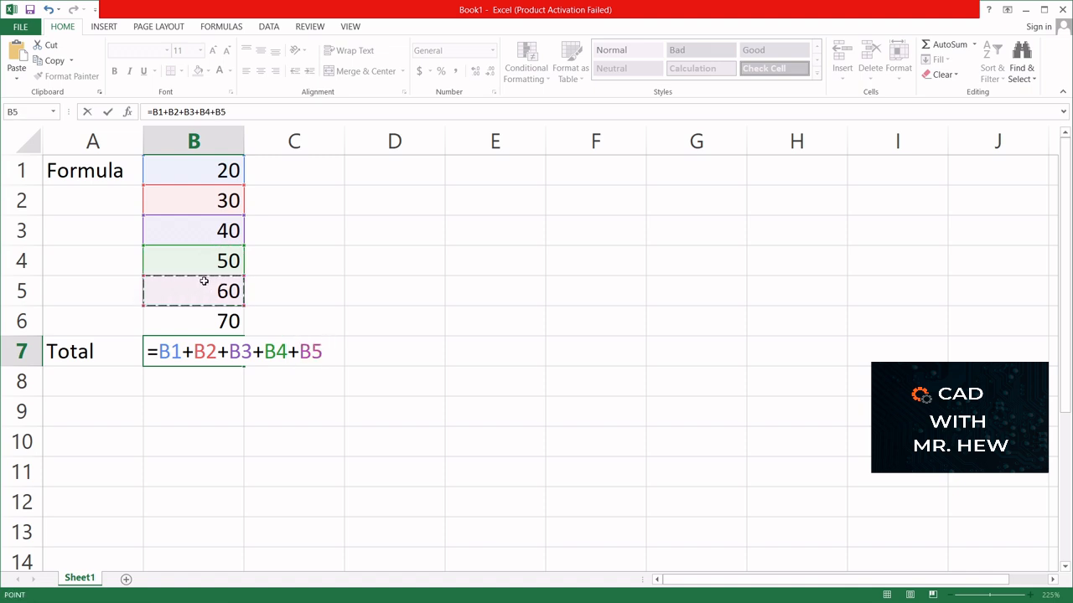
type("+")
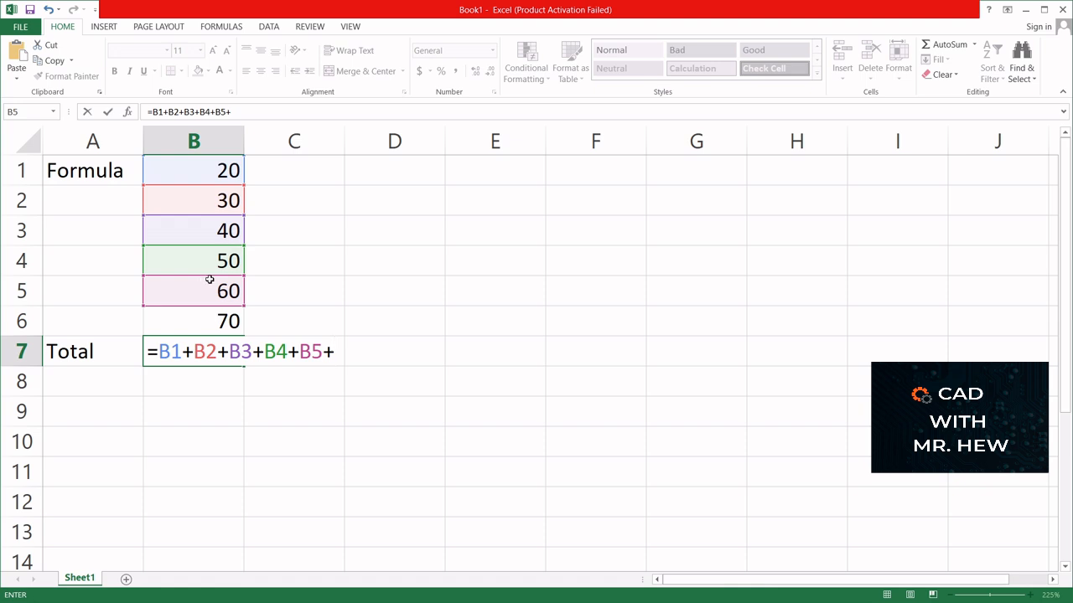
left_click(208, 321)
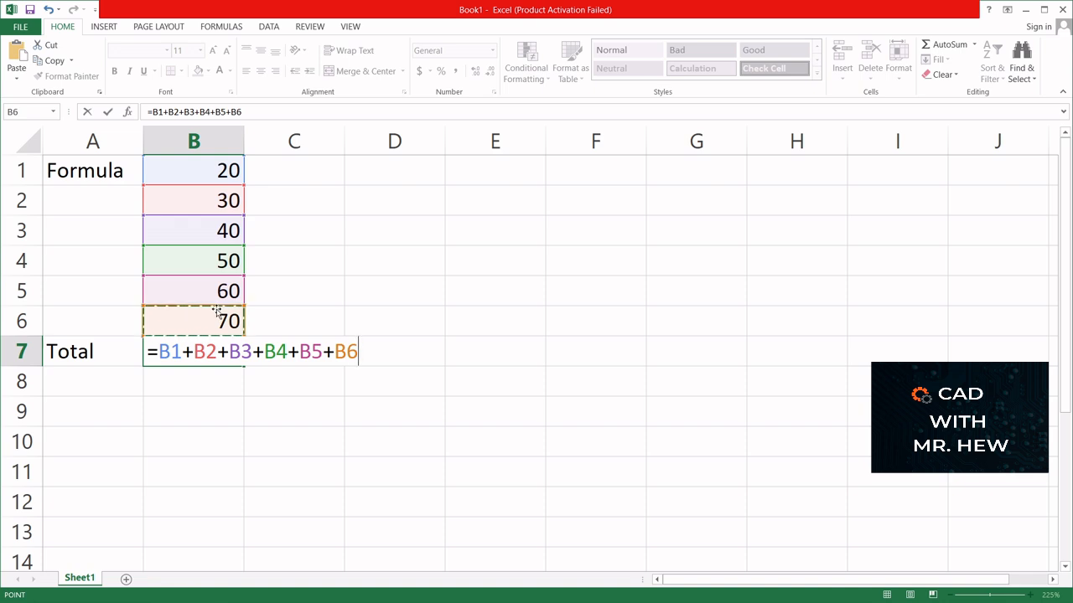
key("Return")
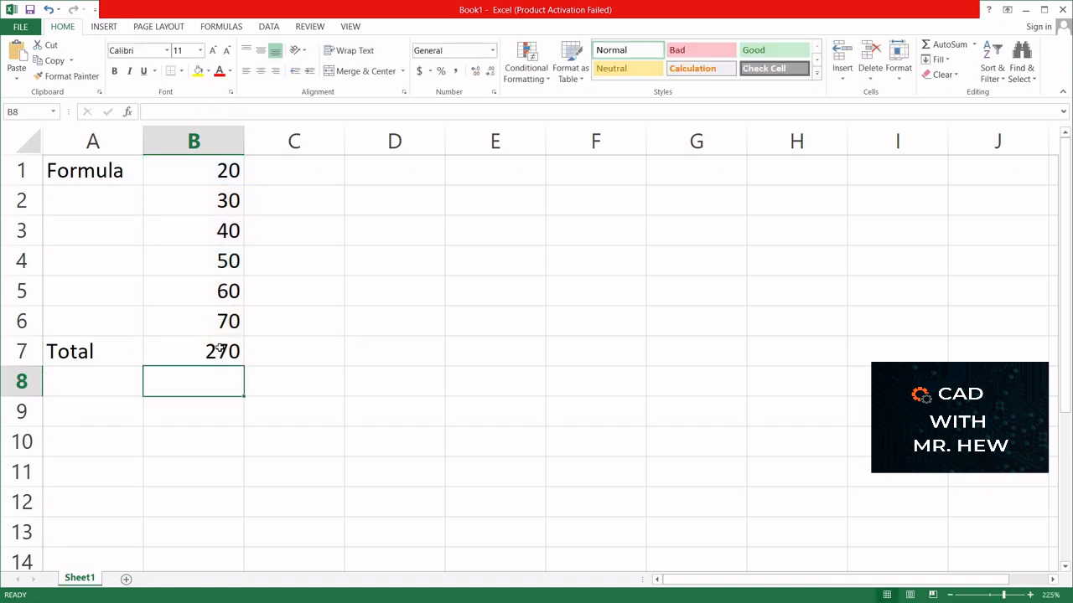
left_click(189, 353)
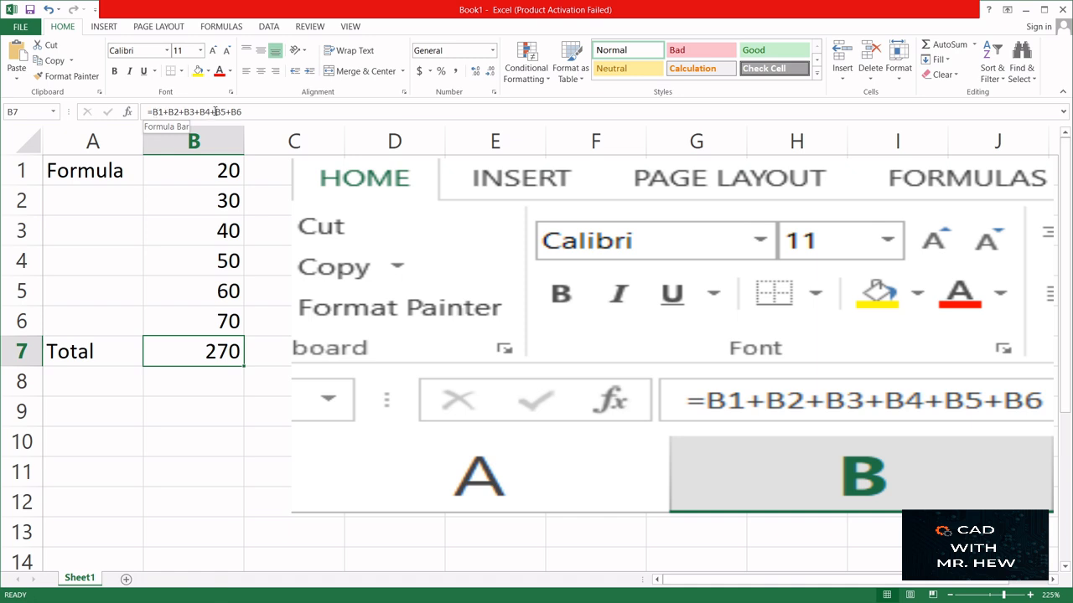
left_click(198, 385)
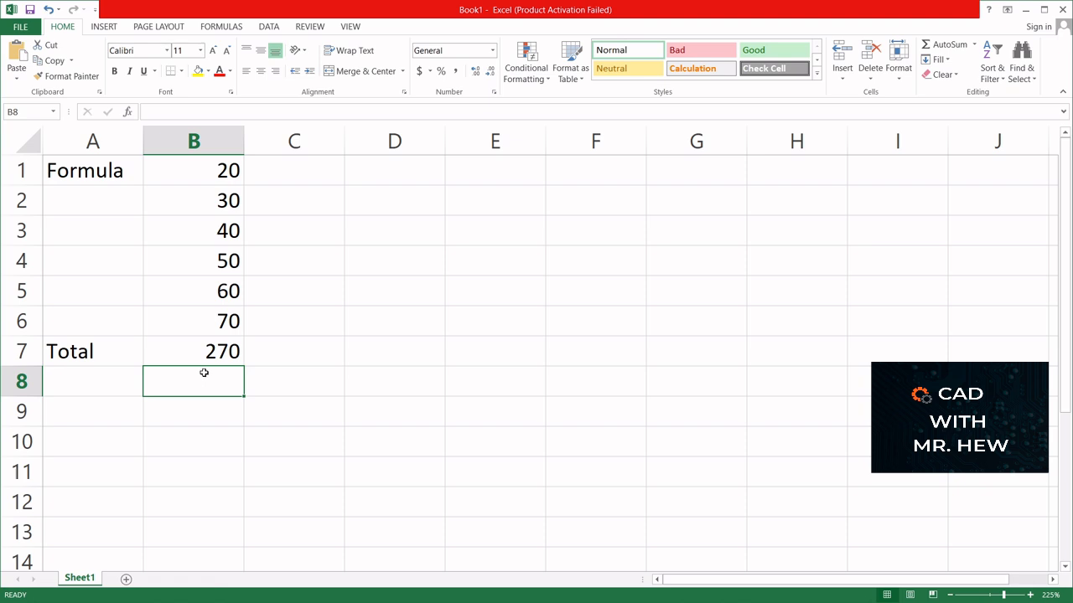
Add a second Total label in cell A8
left_click(72, 374)
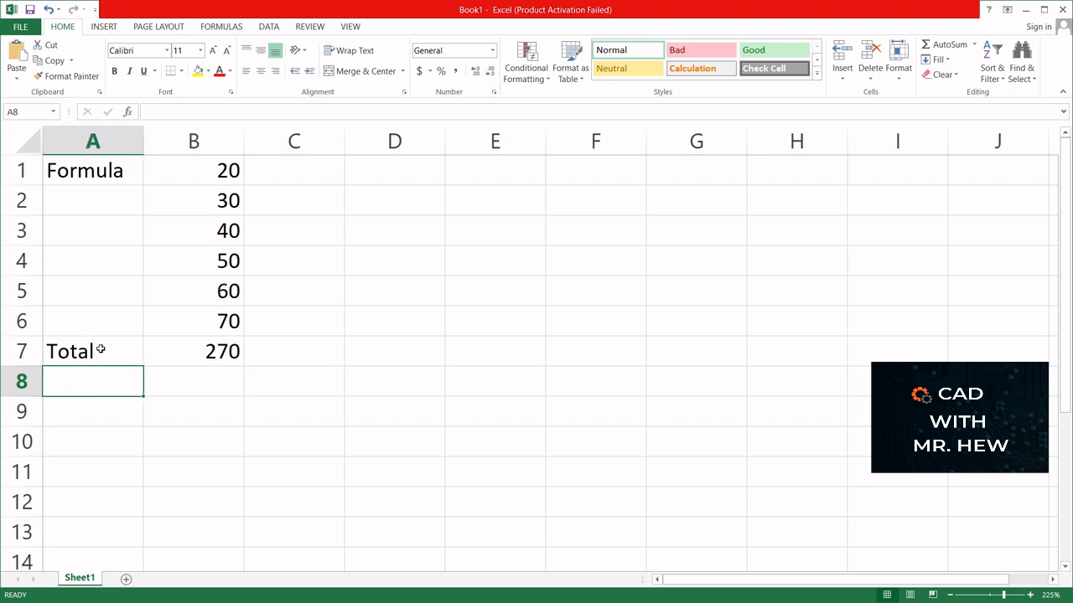
type("T")
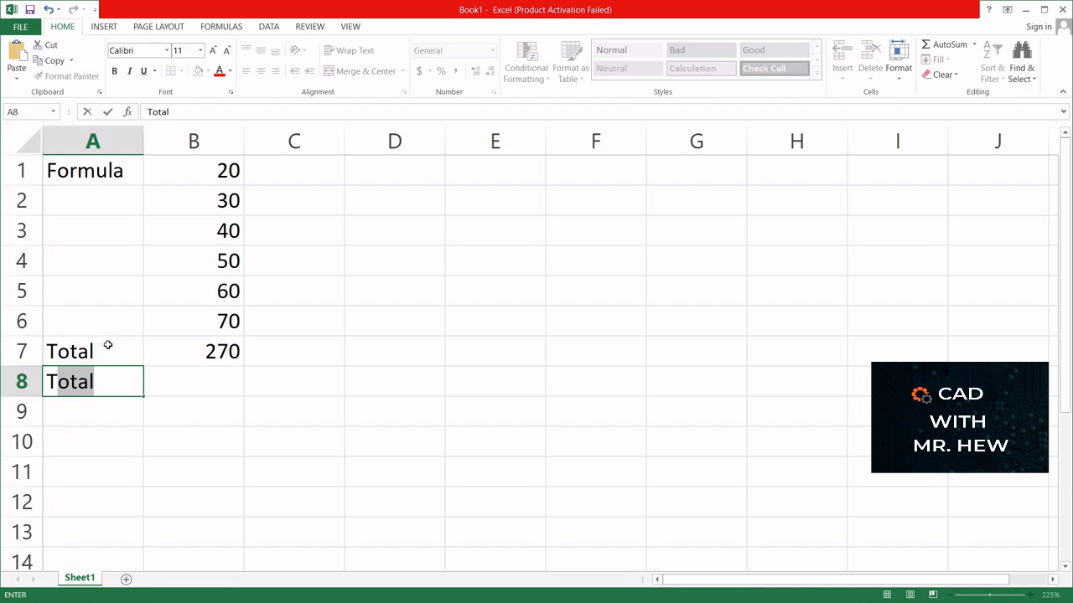
key("Return")
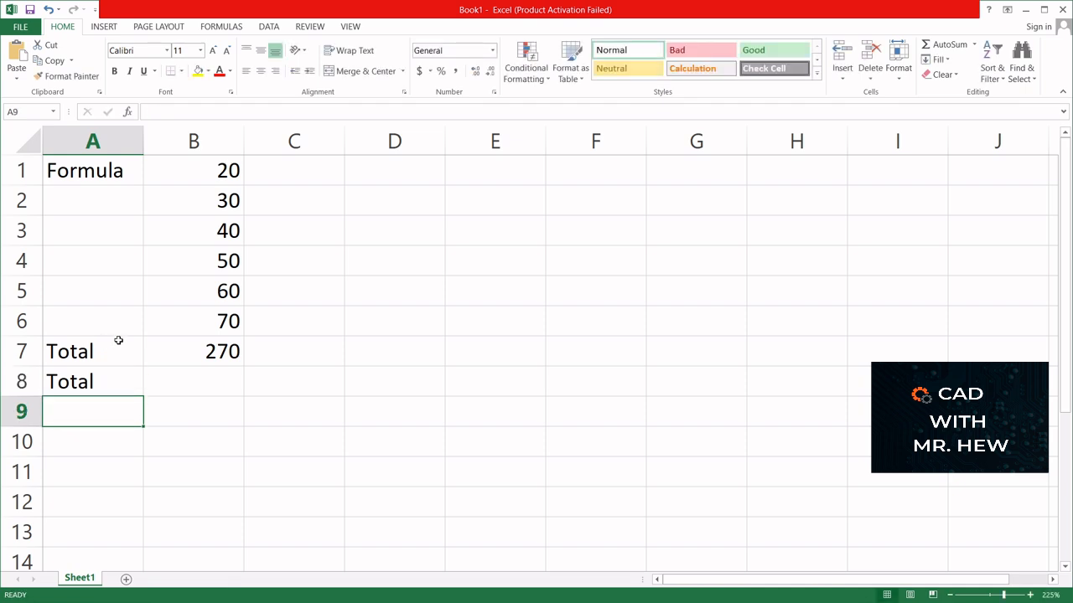
Add up the typed values in cell B8 with the formula =20+30+40+50+60+70
left_click(183, 381)
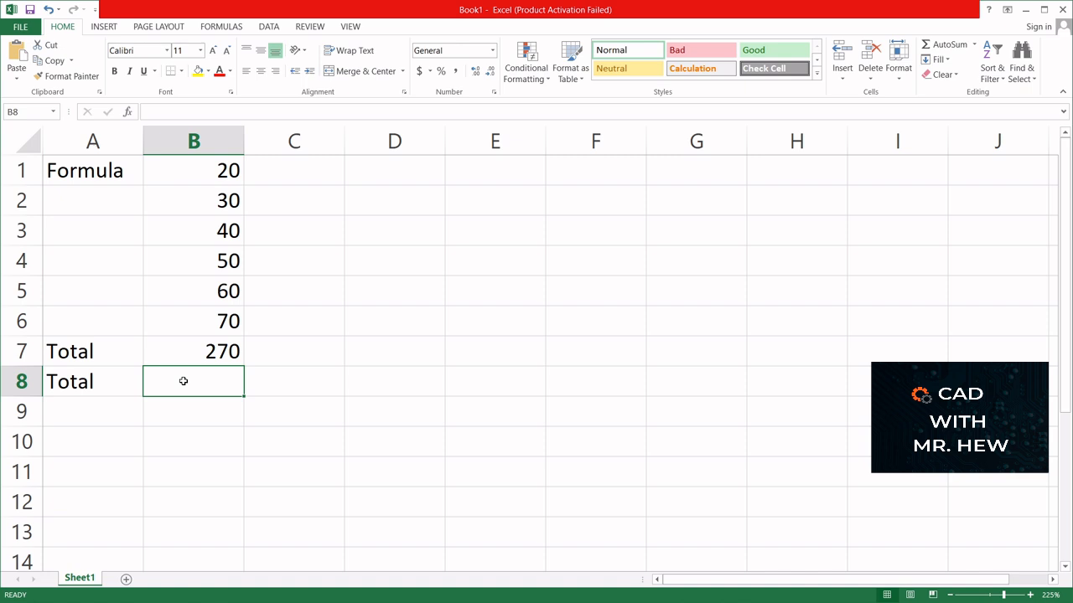
type("=")
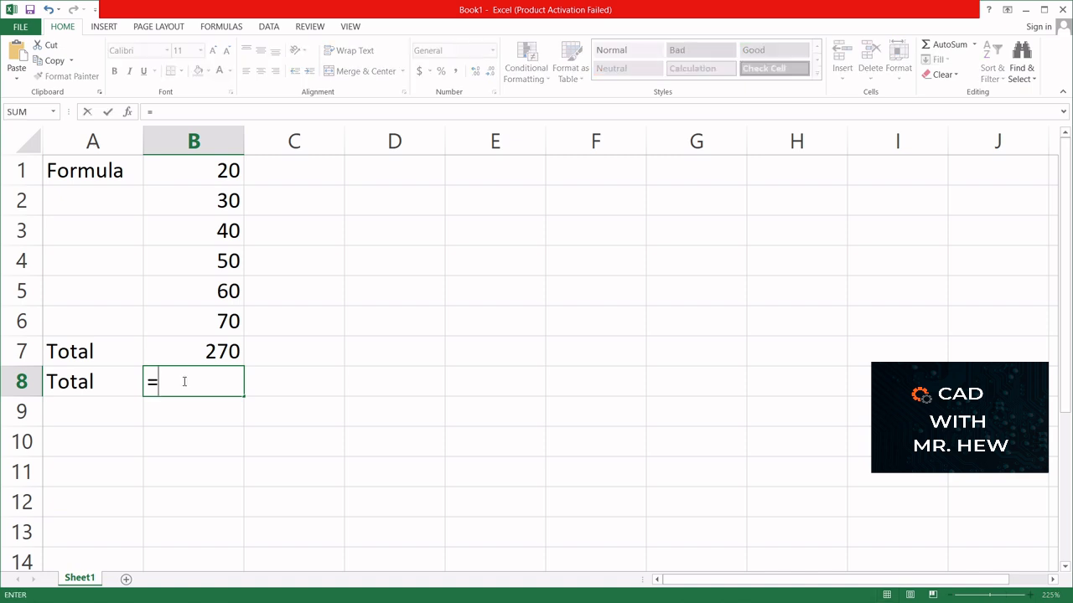
type("20+30+40")
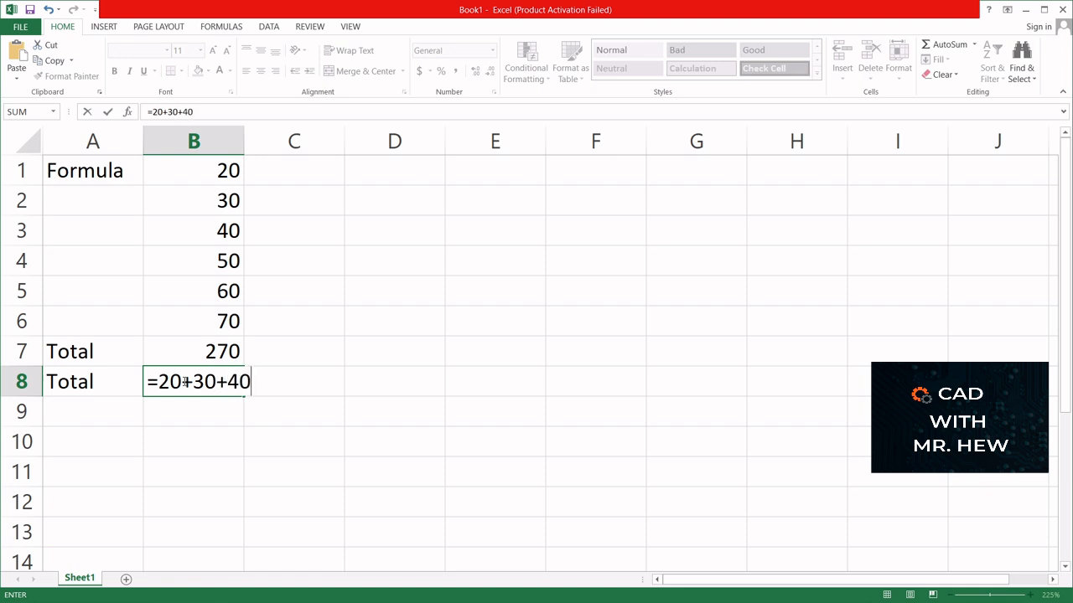
type("+50+60+")
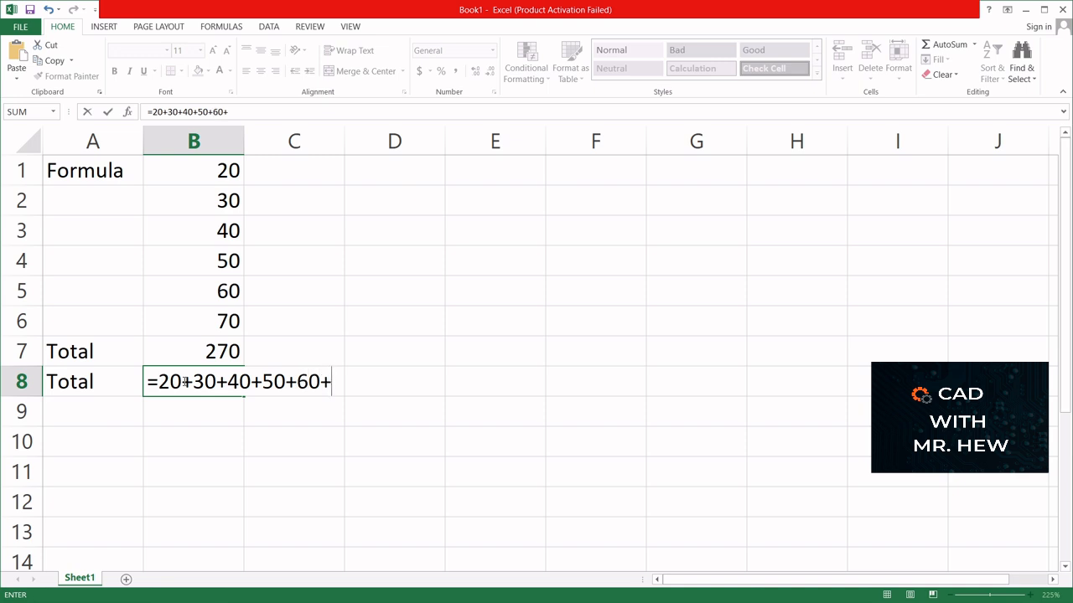
type("70")
key("Return")
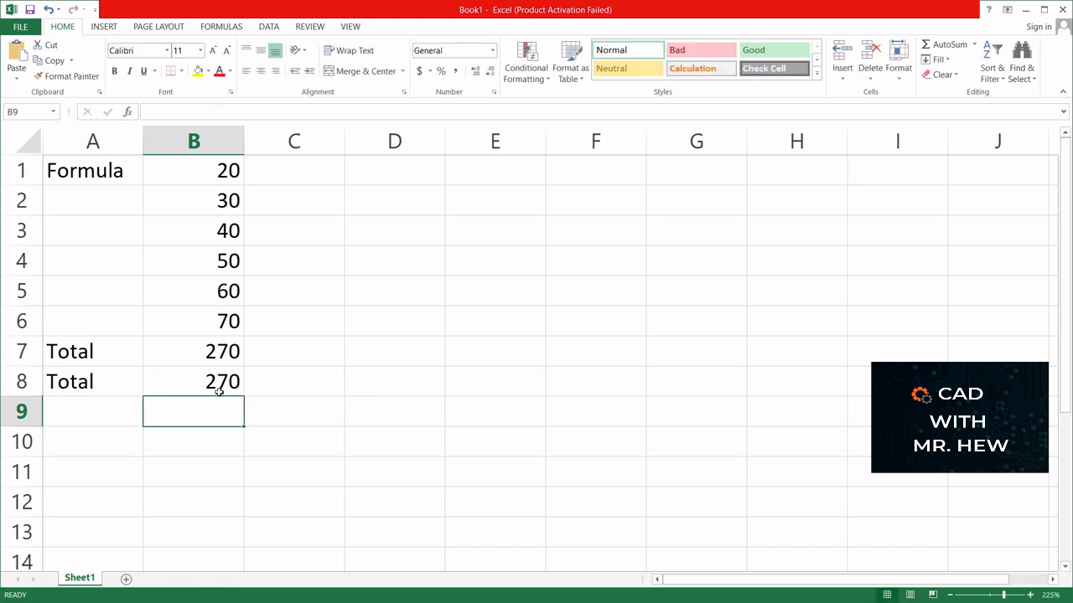
Change the first number of the data column, in cell B1, to 10
left_click(194, 352)
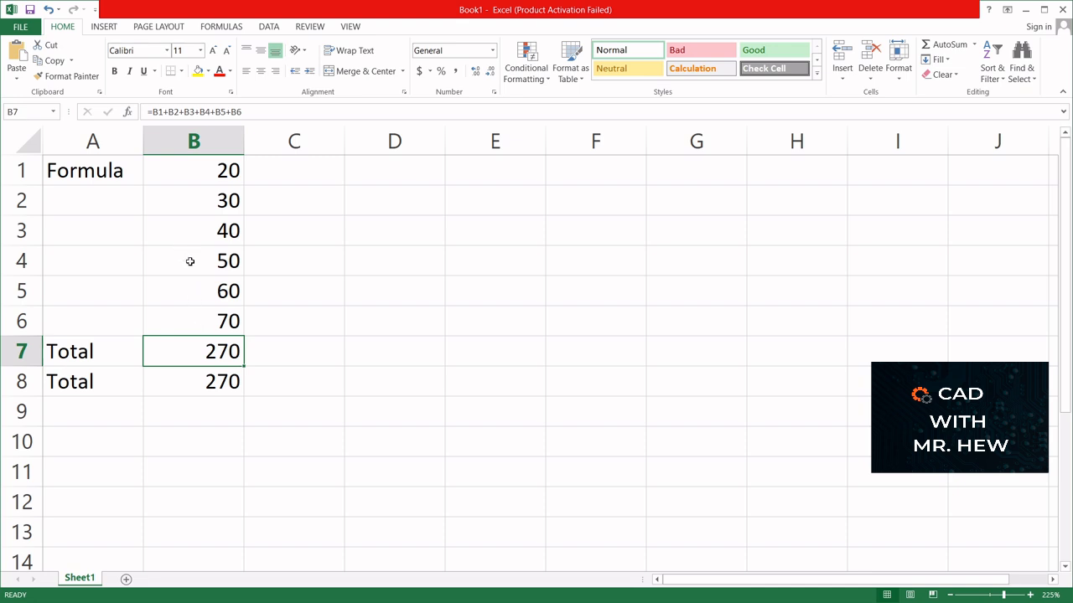
left_click(203, 175)
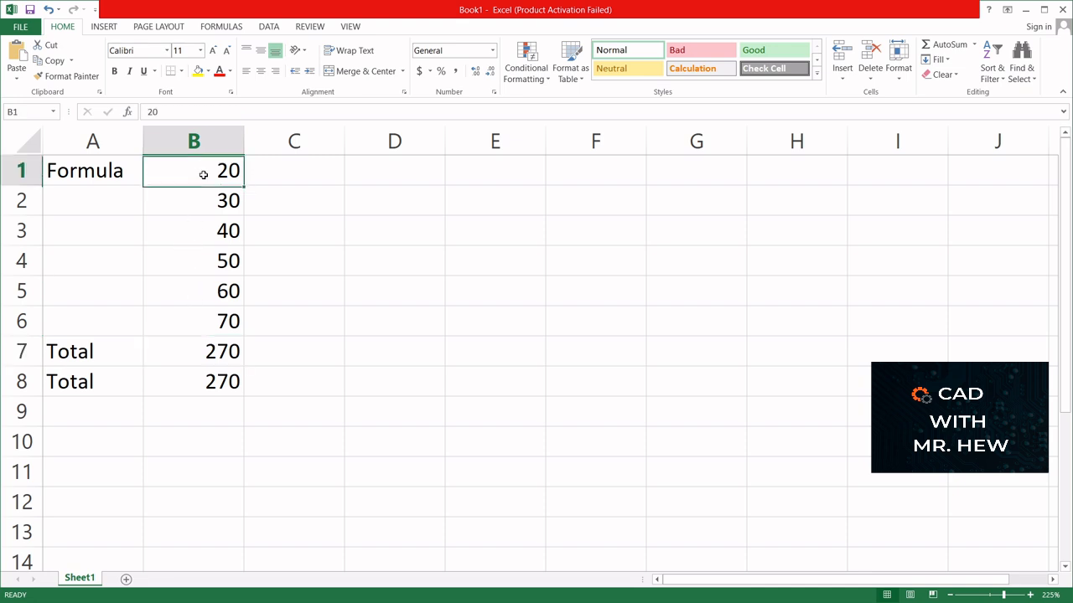
type("10")
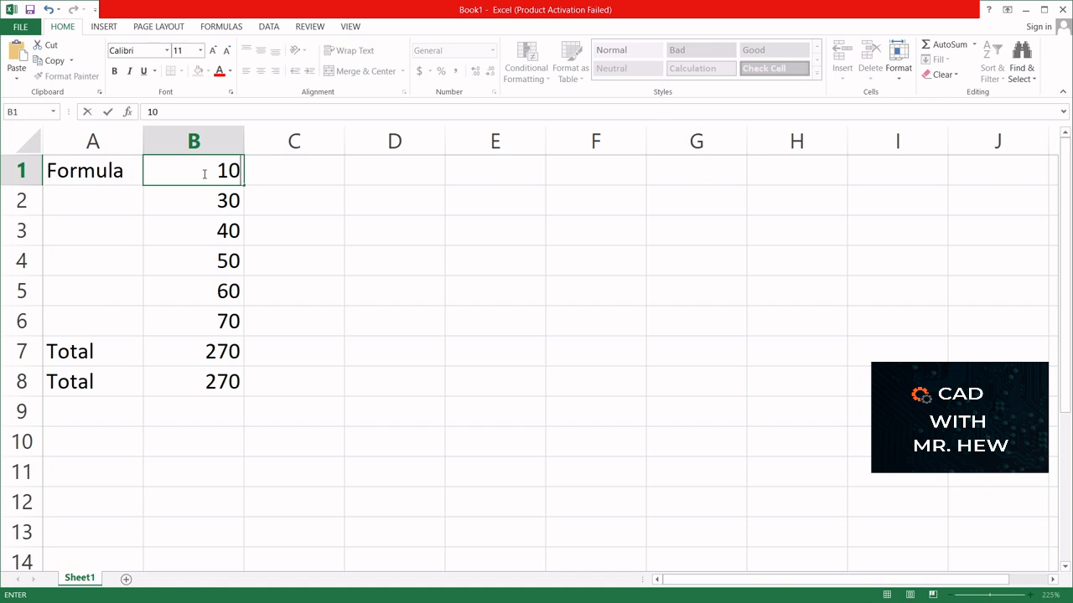
key("Return")
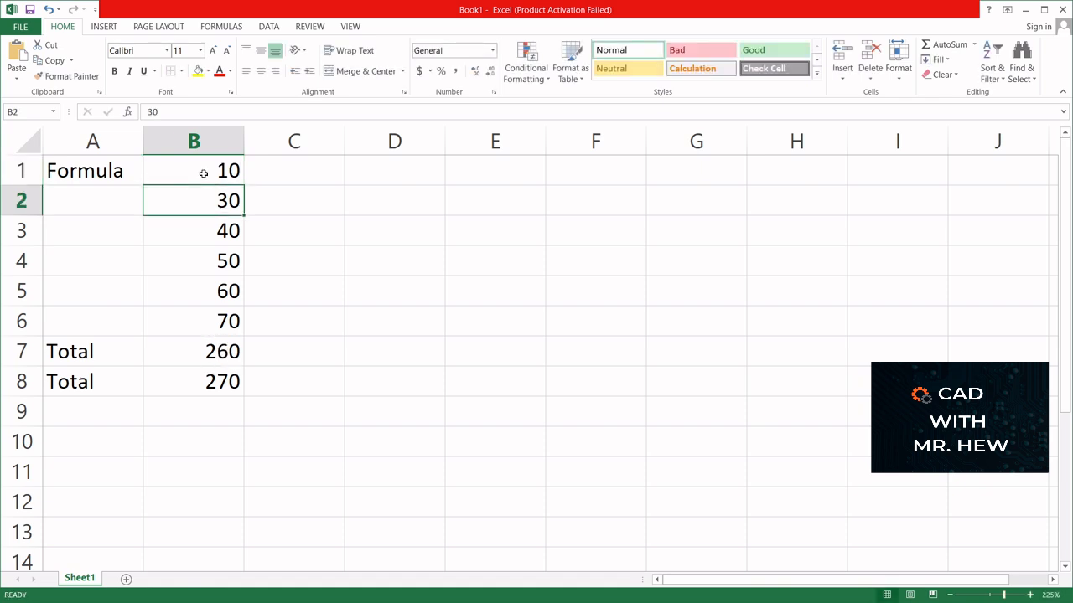
Edit the typed-value formula in cell B8 so that its first number is 10
left_click(209, 381)
double_click(209, 380)
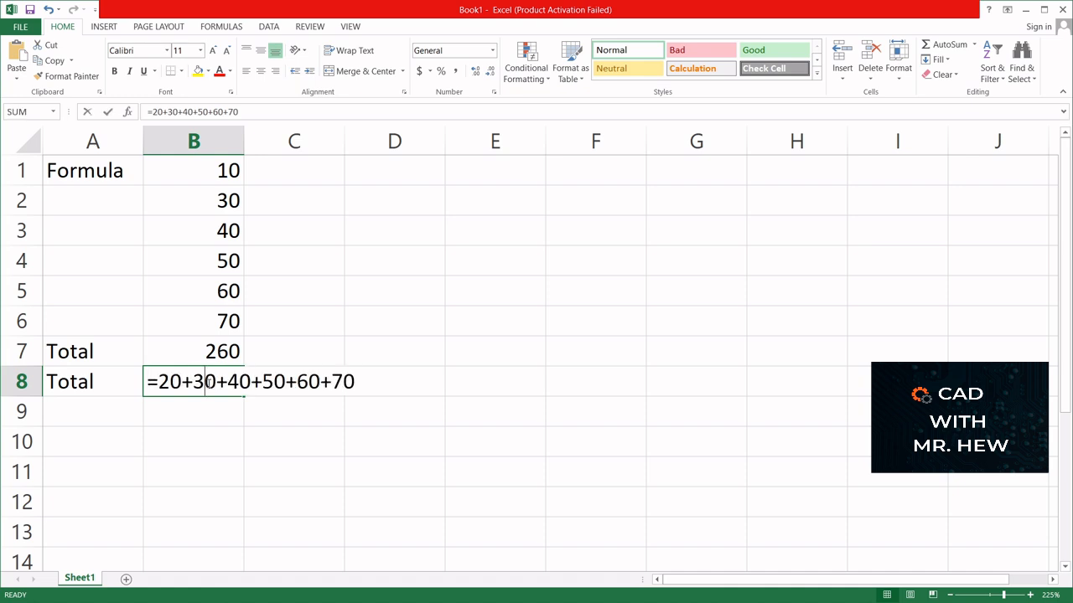
left_click(166, 382)
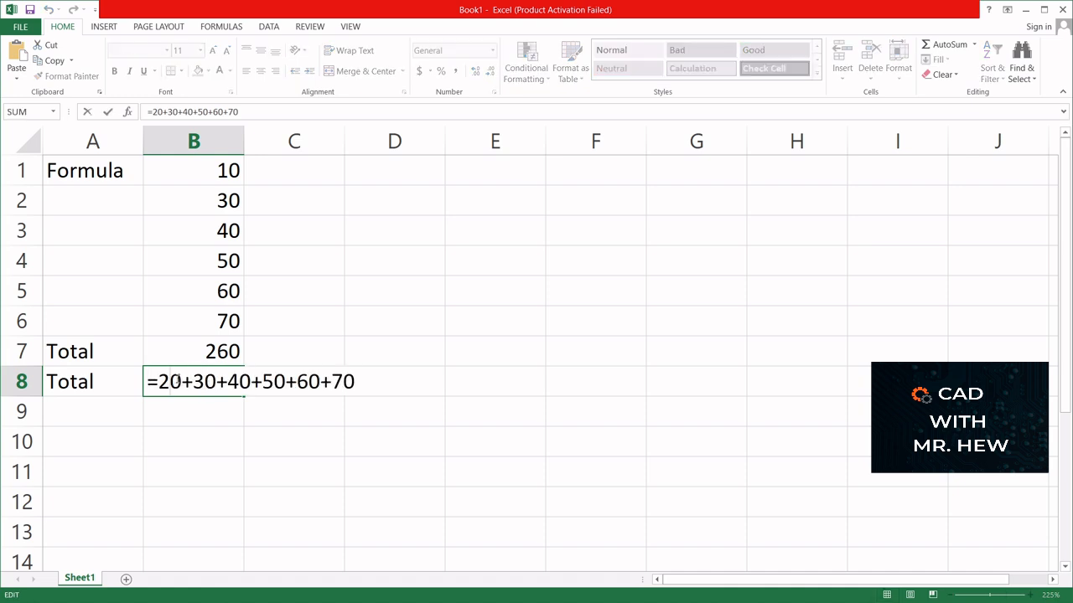
key("BackSpace")
type("1")
key("Return")
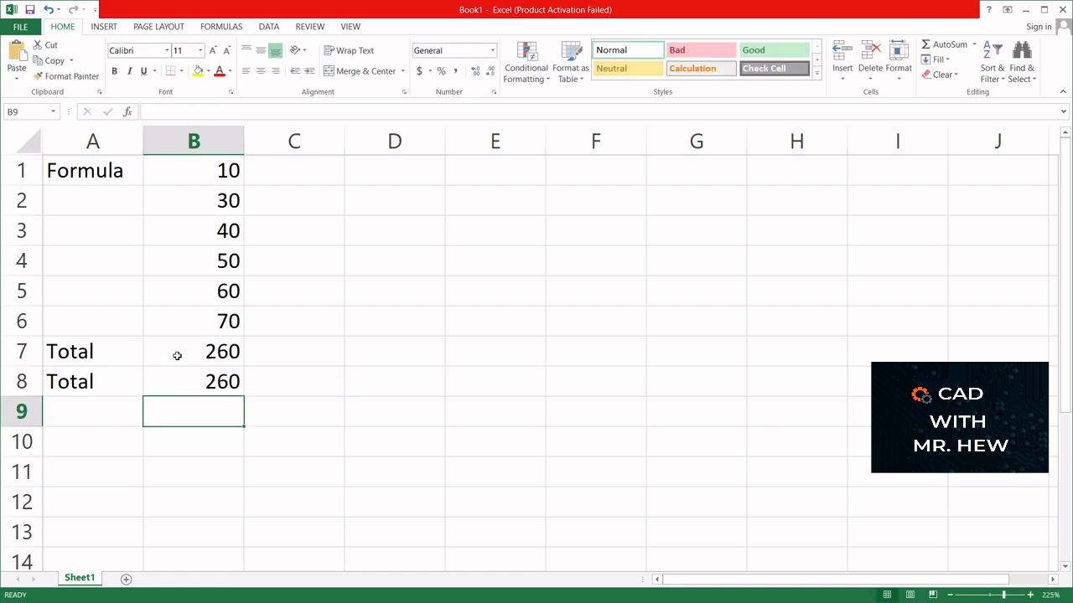
Label cell A9 below the totals as Average
left_click(98, 408)
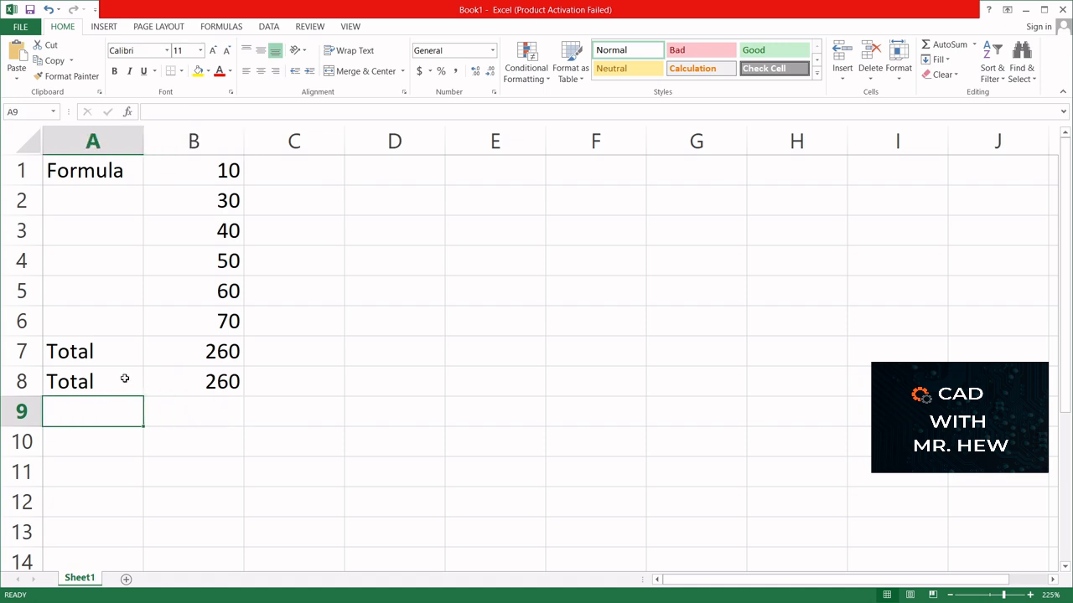
type("Average")
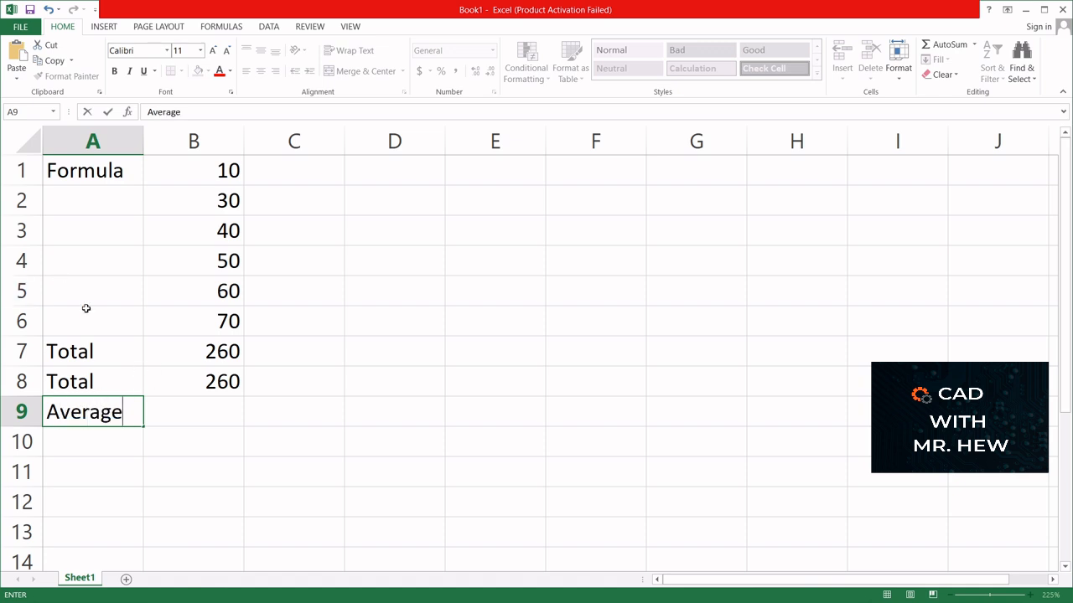
left_click(173, 411)
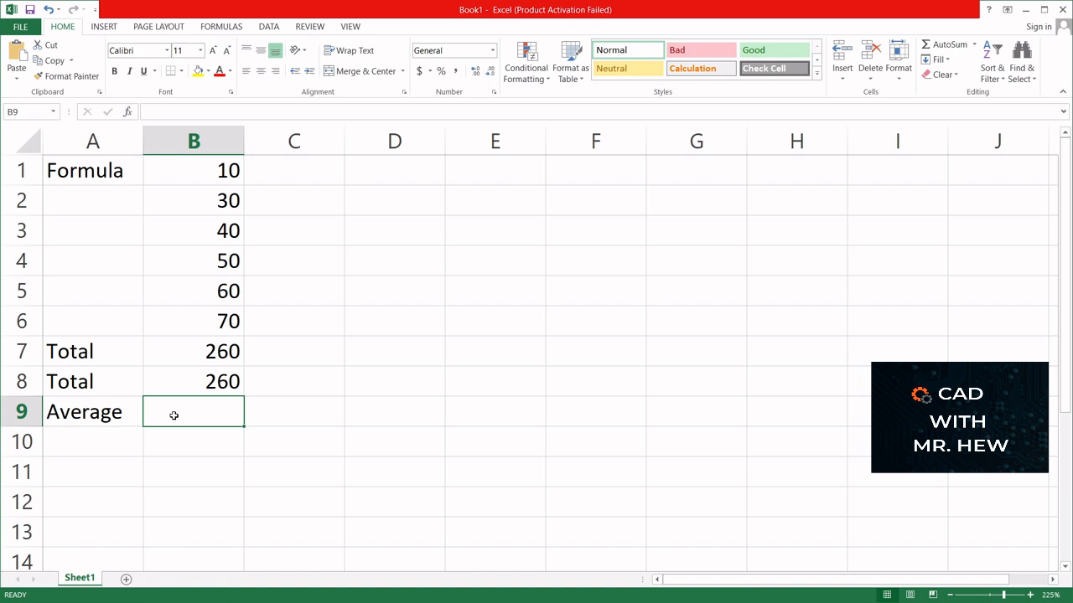
Enter =(B1+B2+B3+B4+B5+B6)6 in cell B9 and accept the proposed correction to =(B1+B2+B3+B4+B5+B6)*6
type("=")
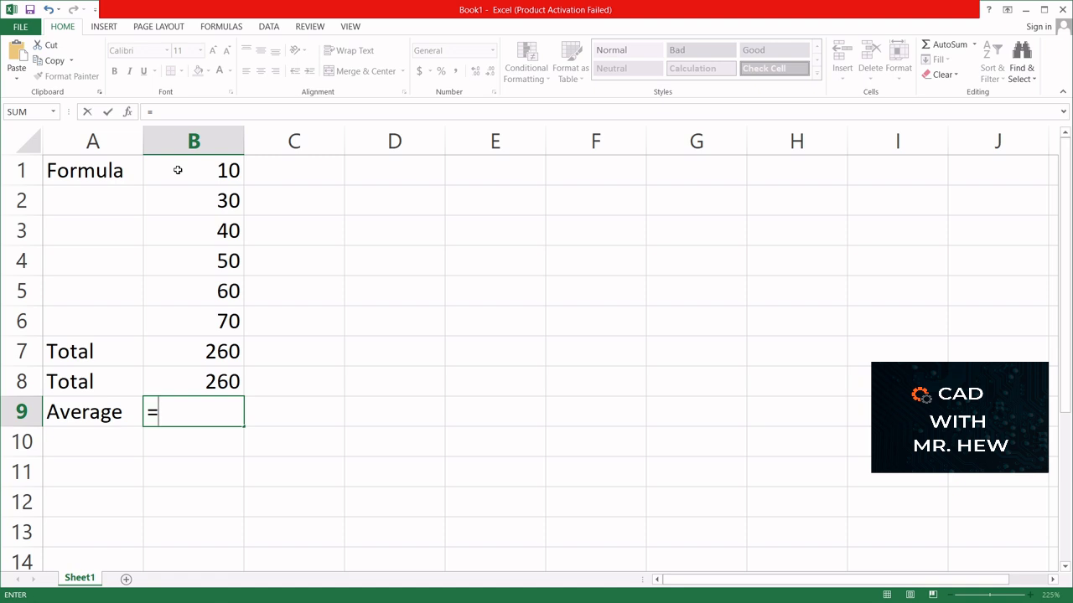
type("(")
left_click(181, 171)
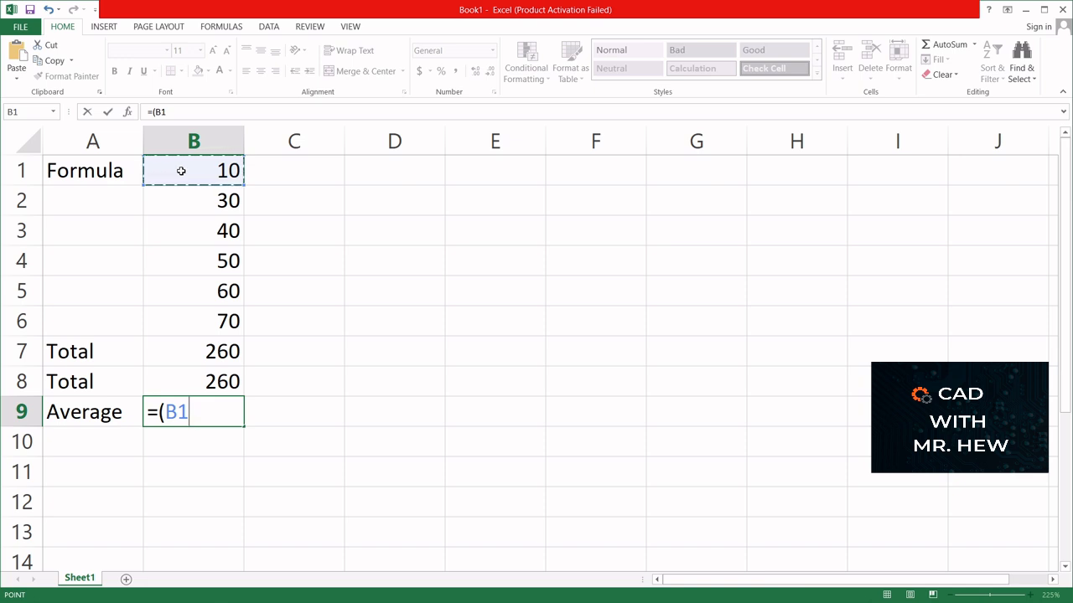
type("+")
left_click(191, 198)
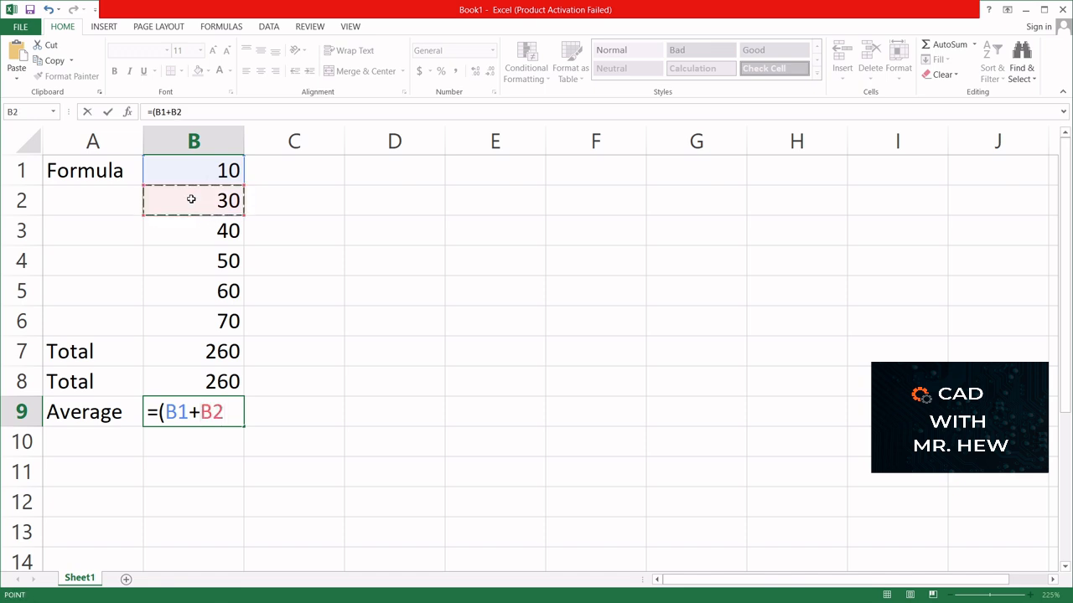
type("+")
left_click(206, 233)
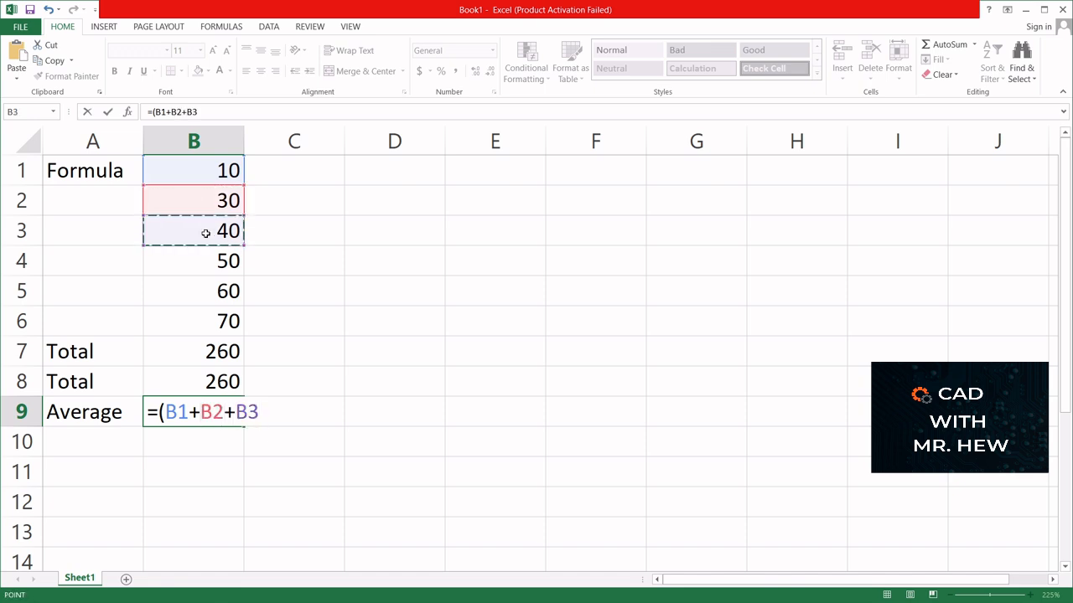
type("+")
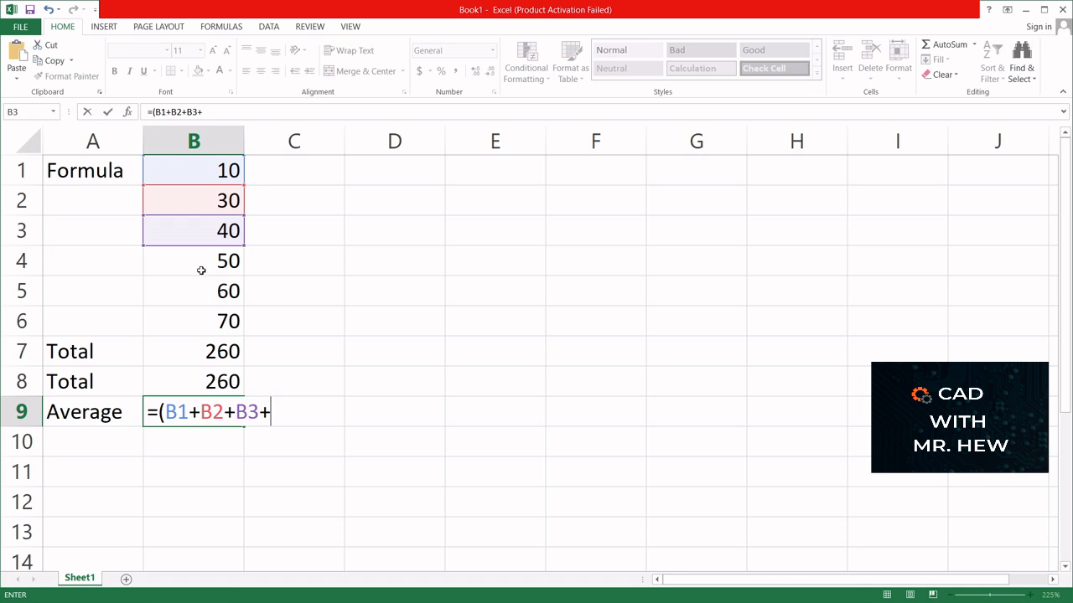
left_click(201, 265)
type("+")
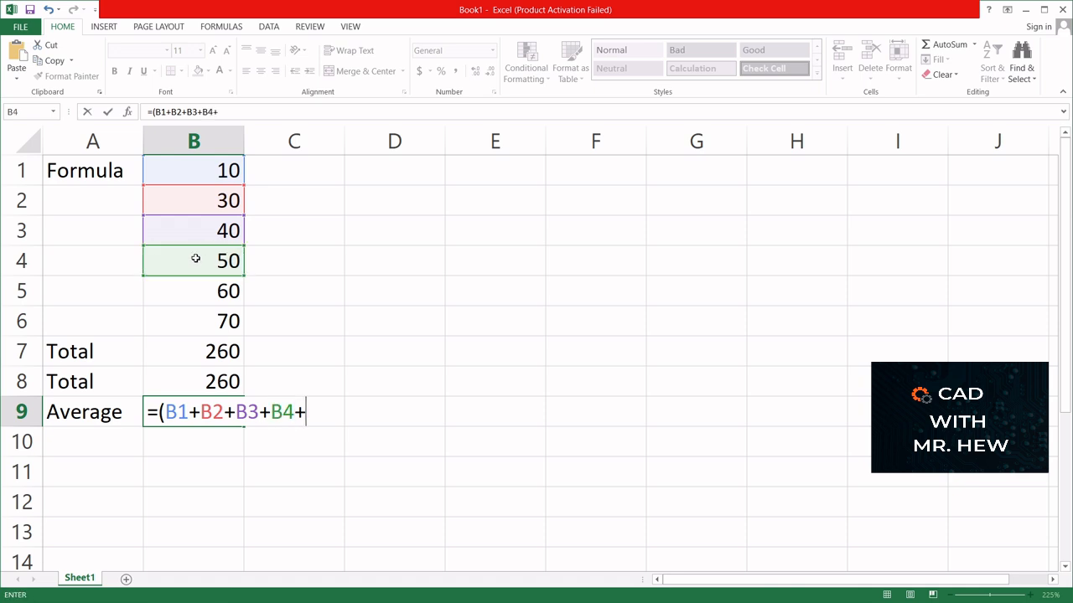
left_click(204, 292)
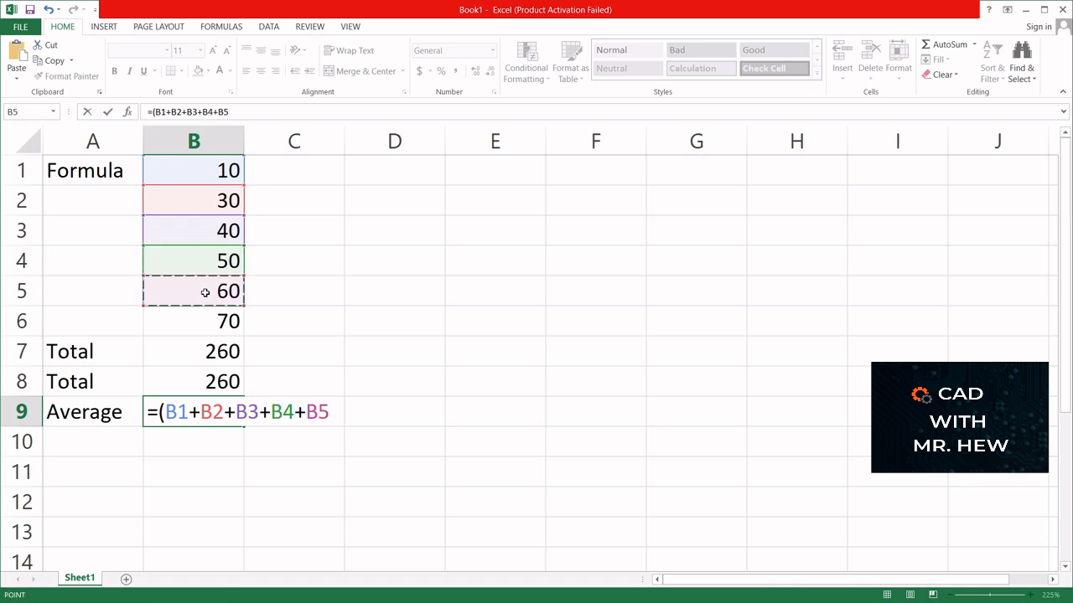
type("+")
left_click(207, 327)
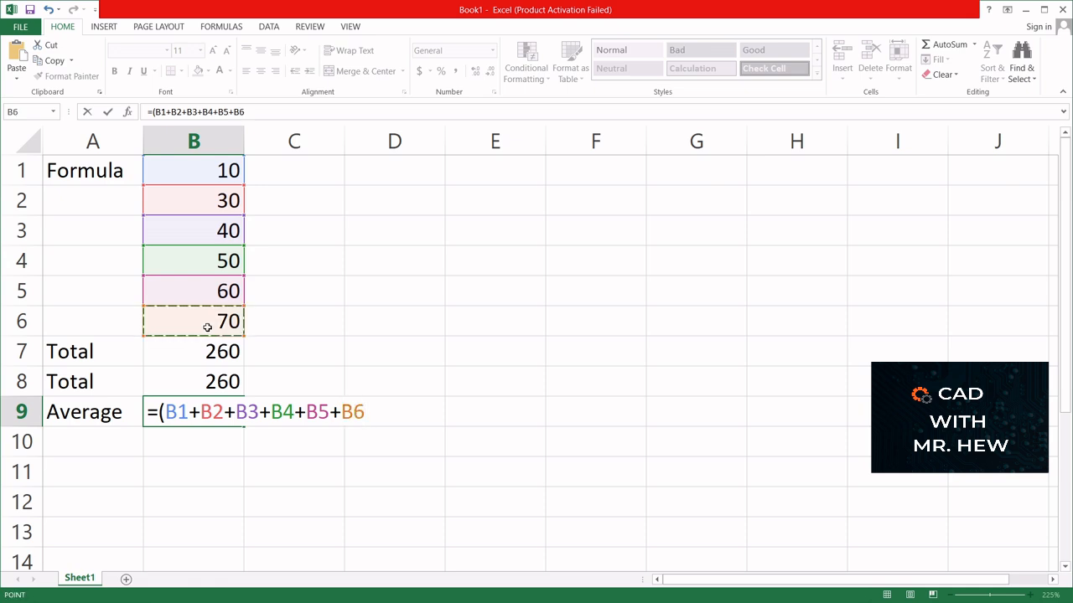
type(")")
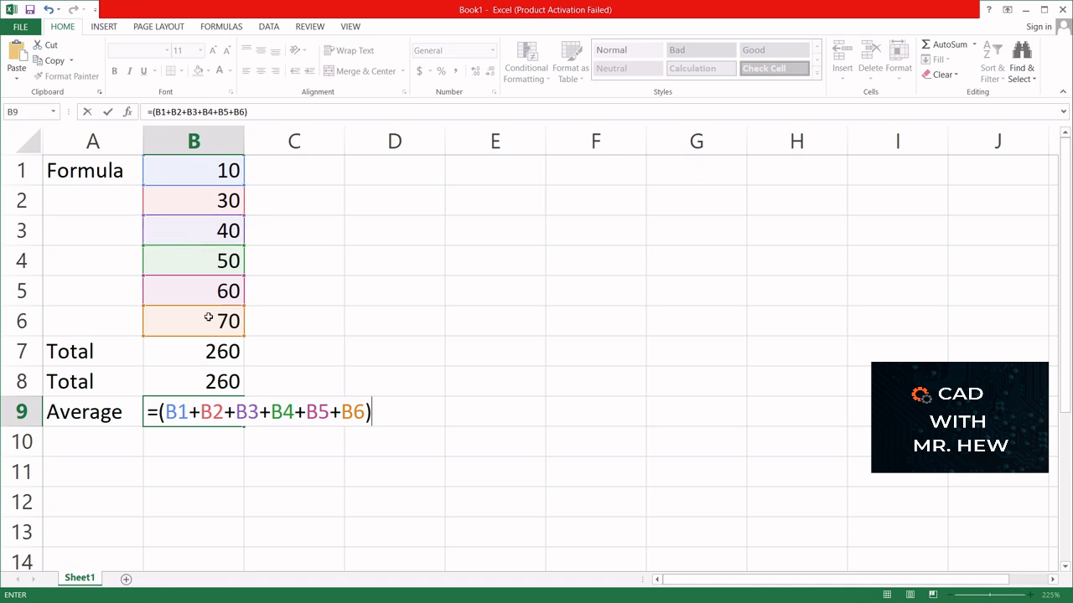
type("6")
key("Return")
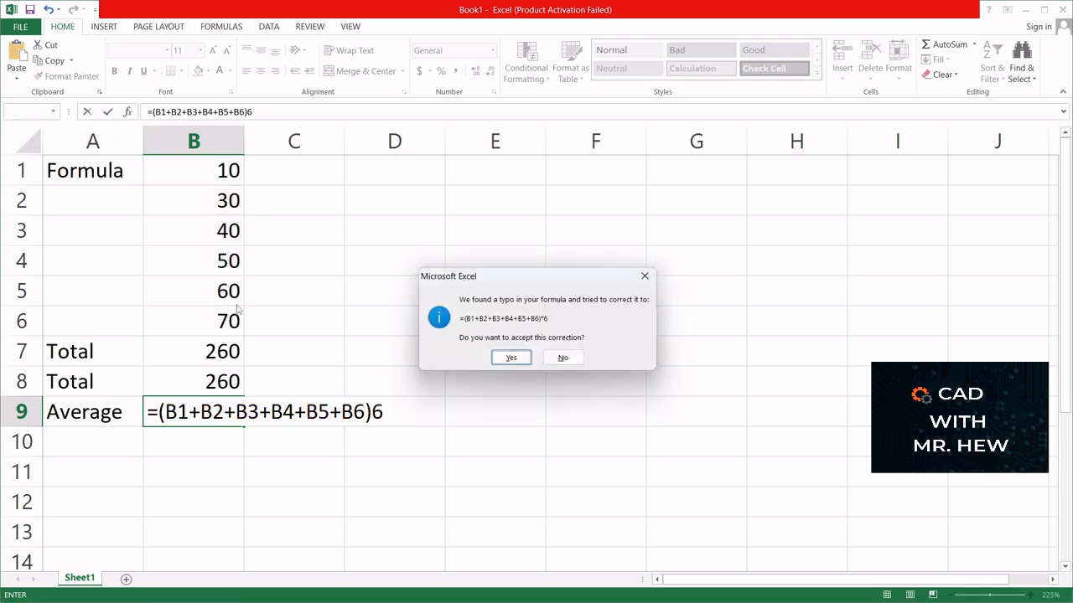
left_click(512, 359)
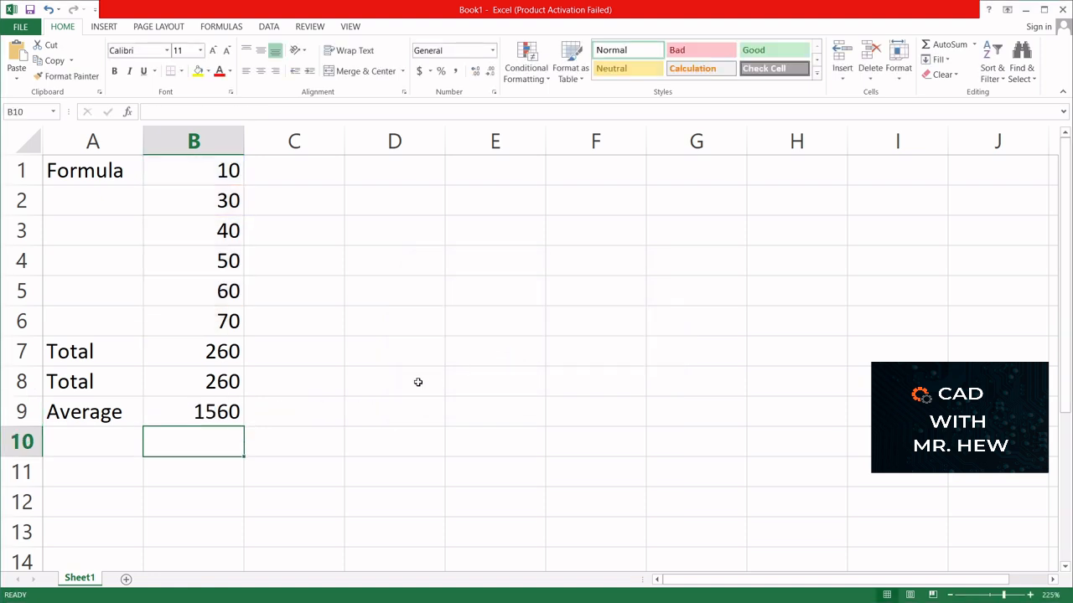
Replace the multiplication in cell B9 with division so the formula reads =(B1+B2+B3+B4+B5+B6)/6, and review it
double_click(225, 411)
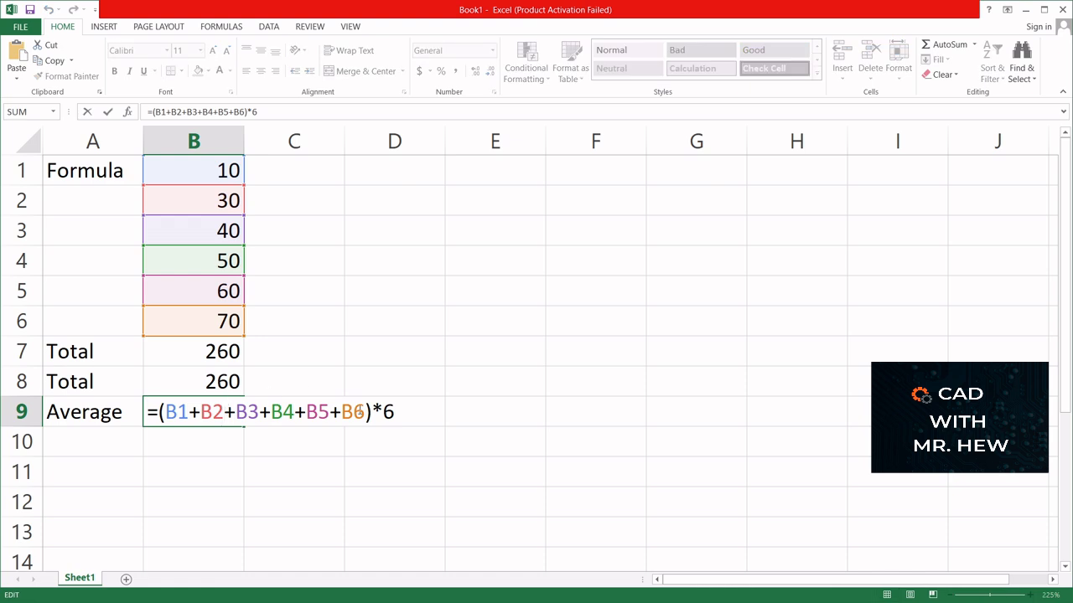
left_click(372, 409)
key("Delete")
type("/")
key("Return")
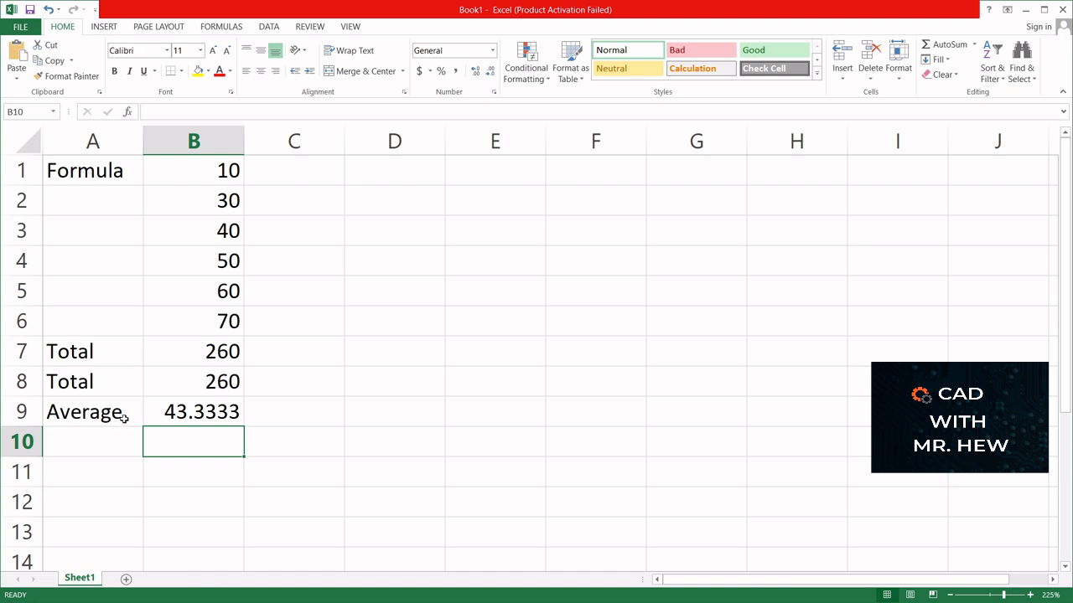
left_click(163, 415)
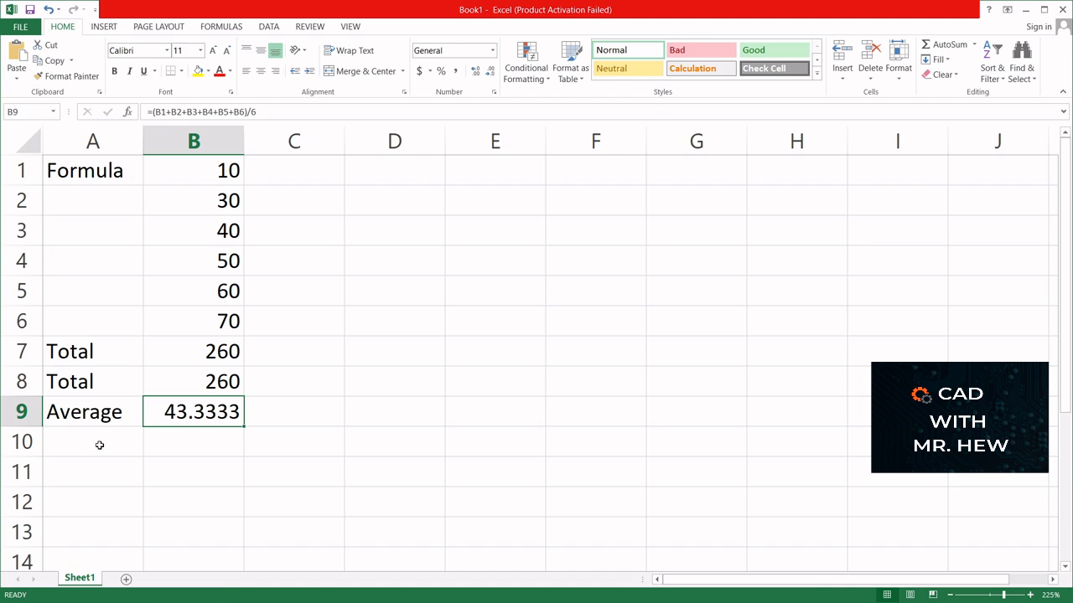
Fill the Average label from cell A9 down into cell A10
left_click(99, 446)
left_click(116, 414)
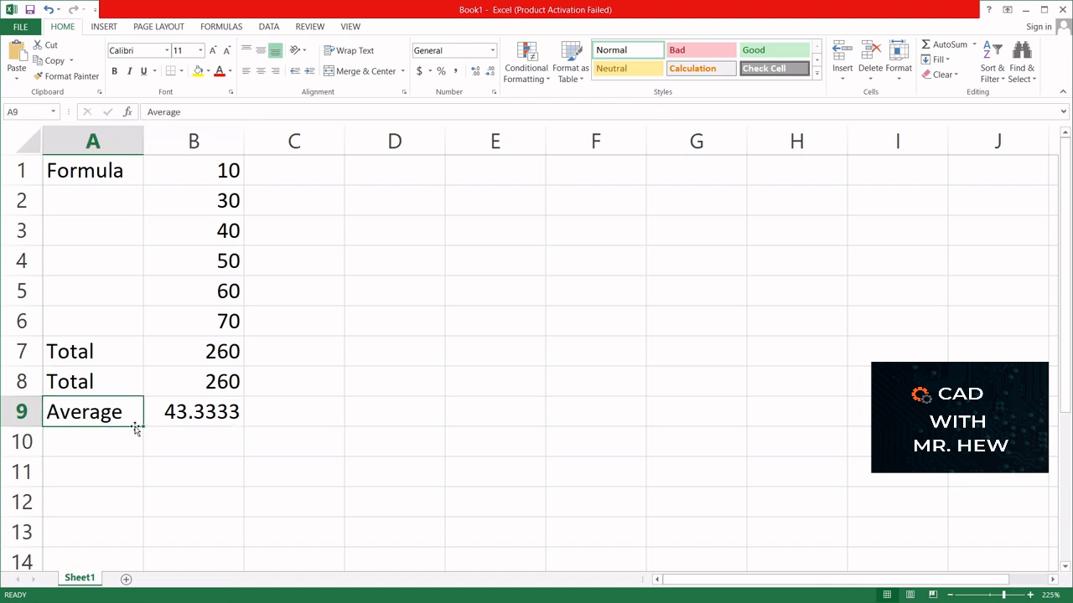
left_click_drag(143, 426, 144, 446)
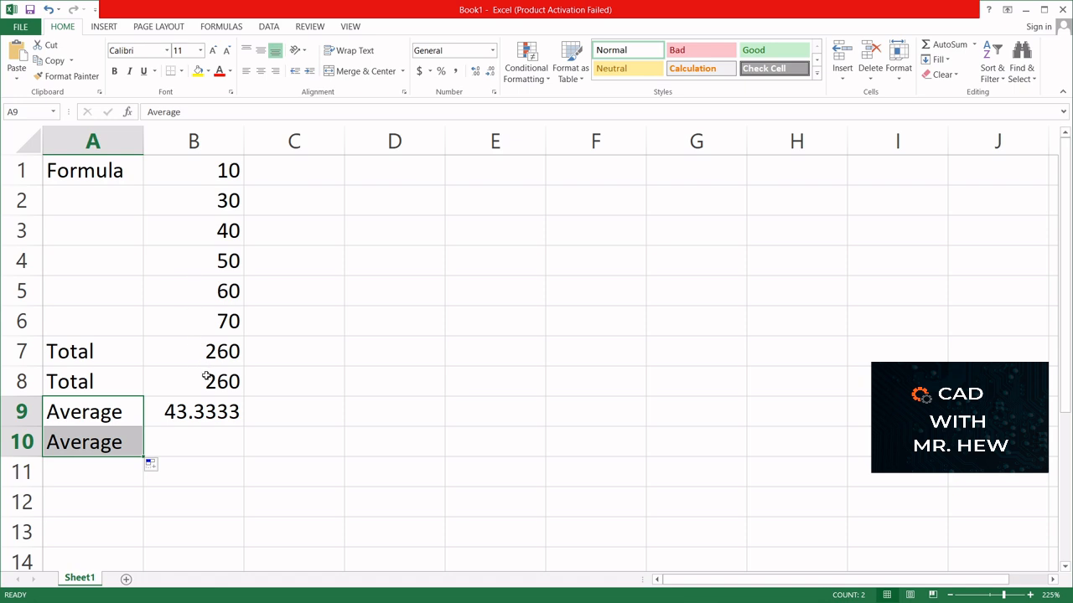
Calculate the average in cell B10 from the existing total with the formula =B7/6
left_click(190, 445)
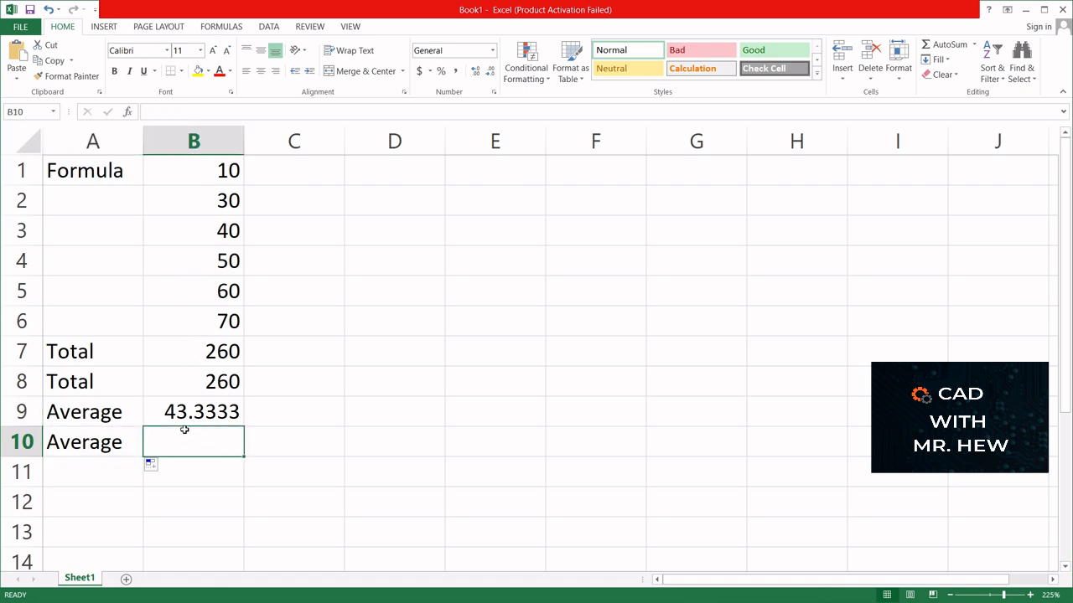
type("=")
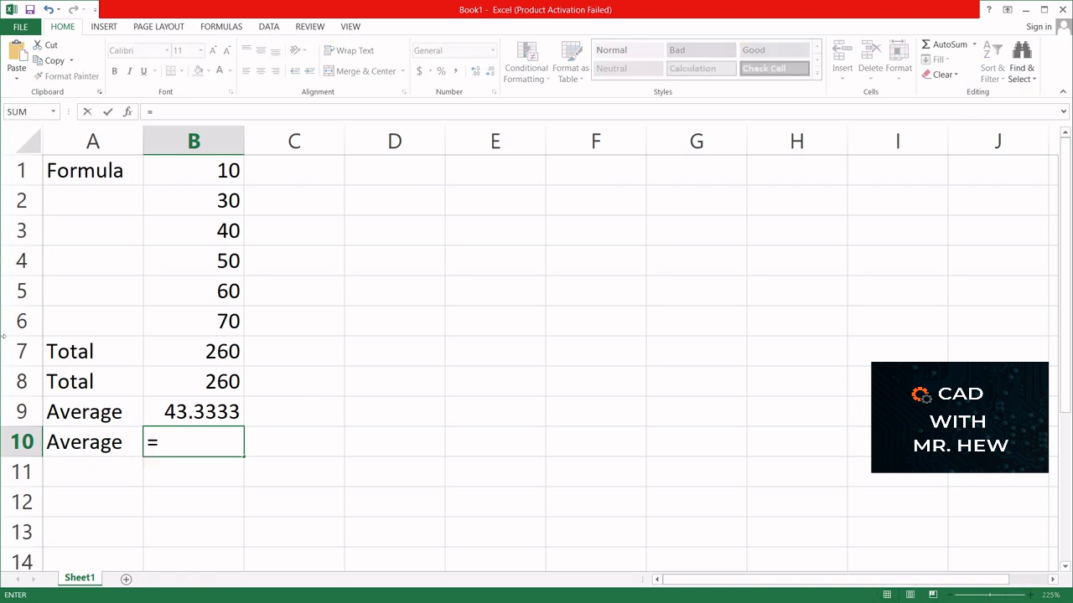
left_click(178, 351)
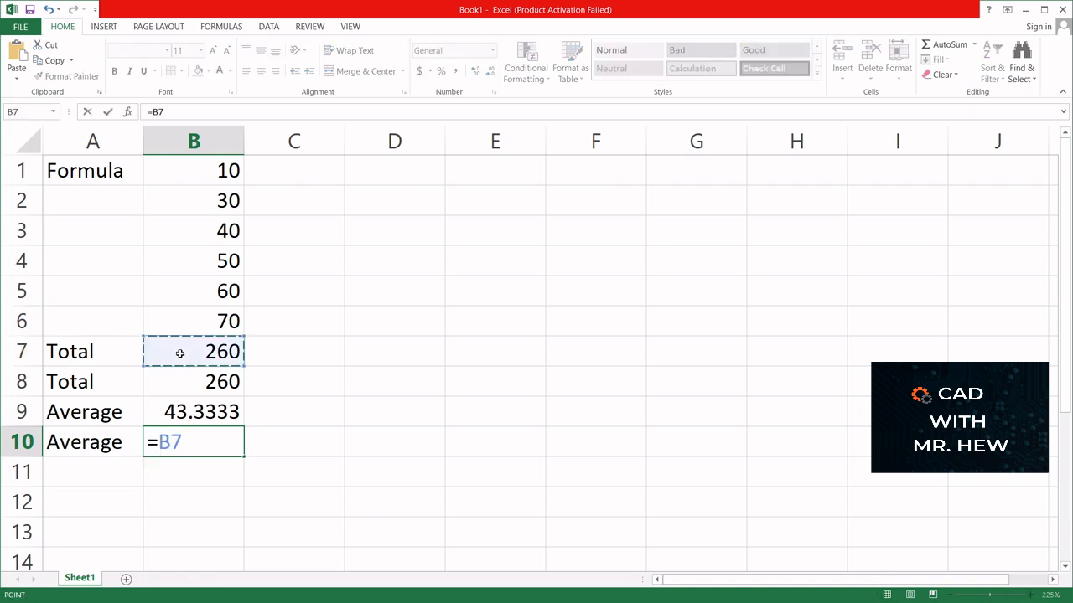
type("/6")
key("Return")
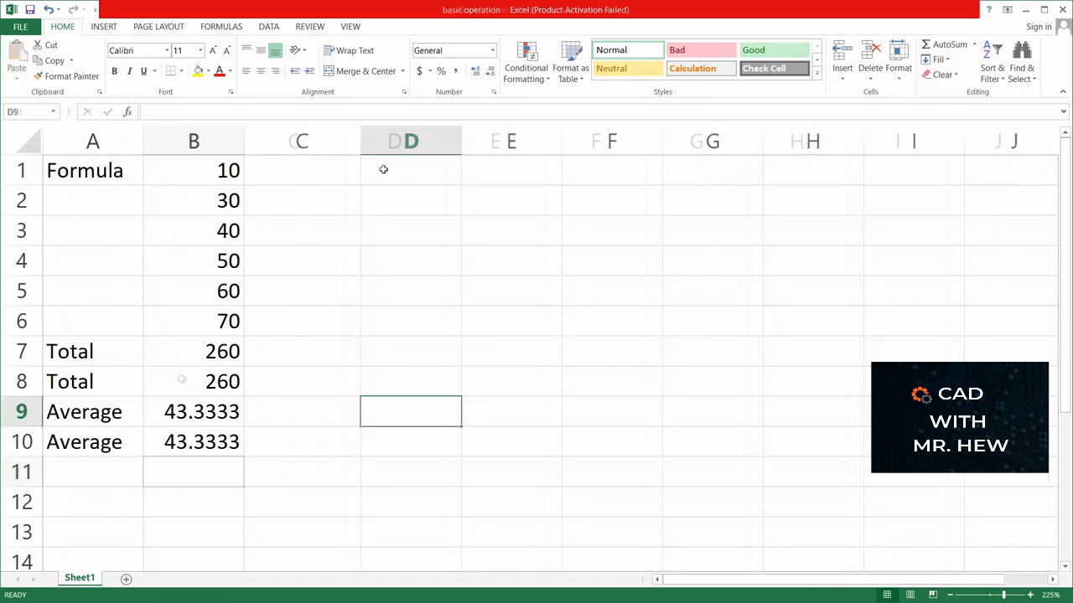
Add the label Subtraction in cell D1 and select cell E1 beside it
left_click(383, 172)
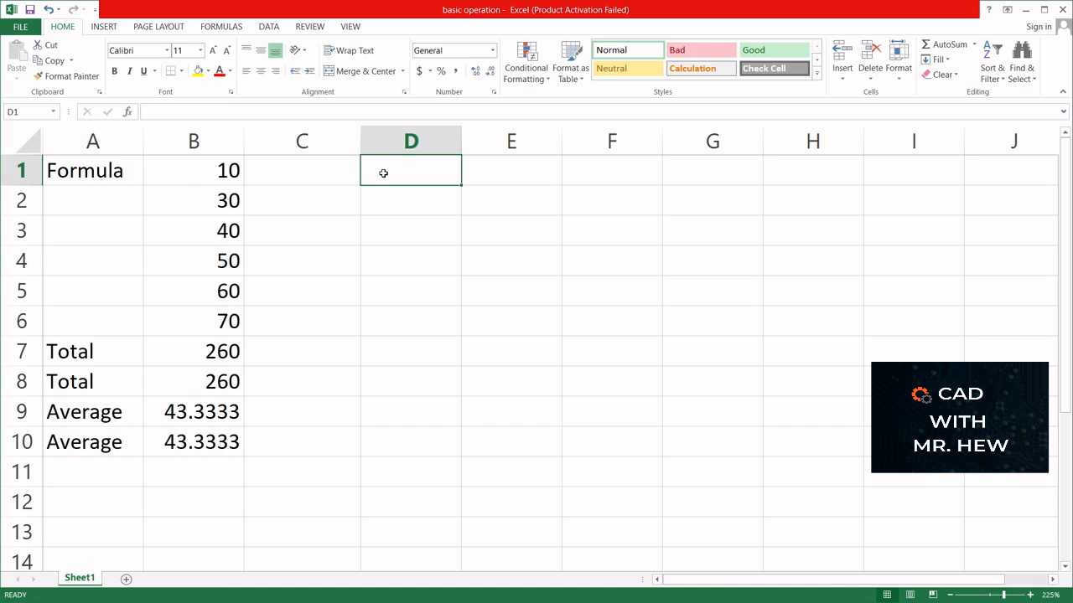
type("Su")
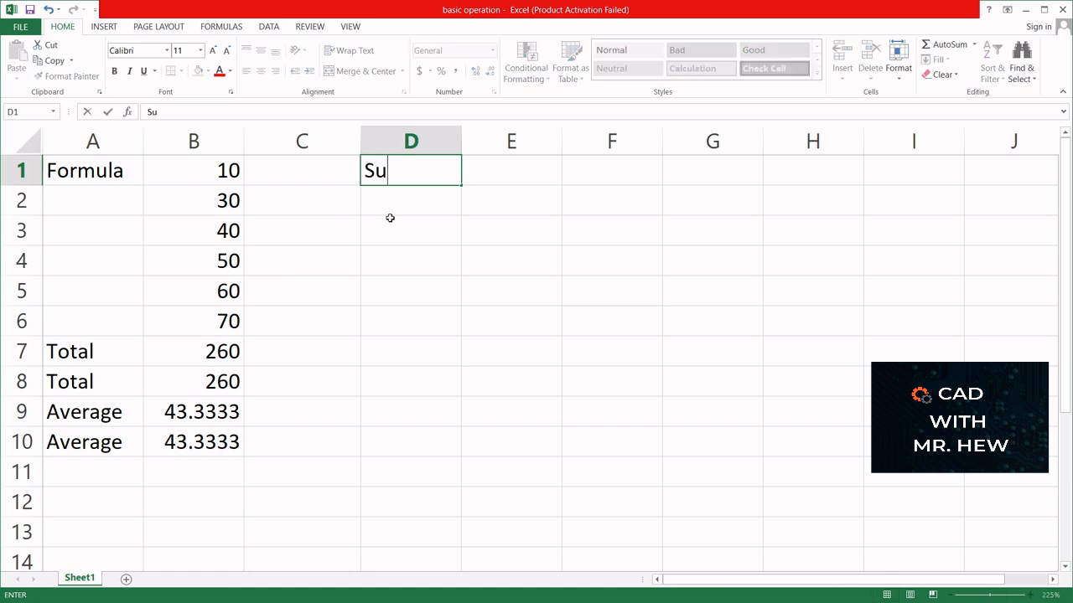
type("btractu")
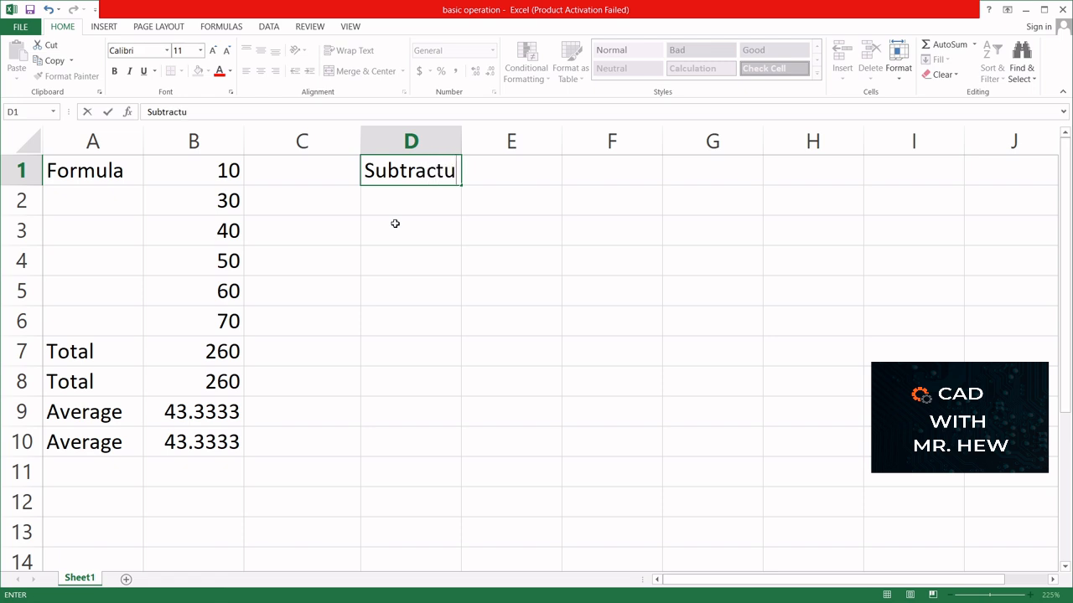
key("BackSpace")
type("ion")
key("Return")
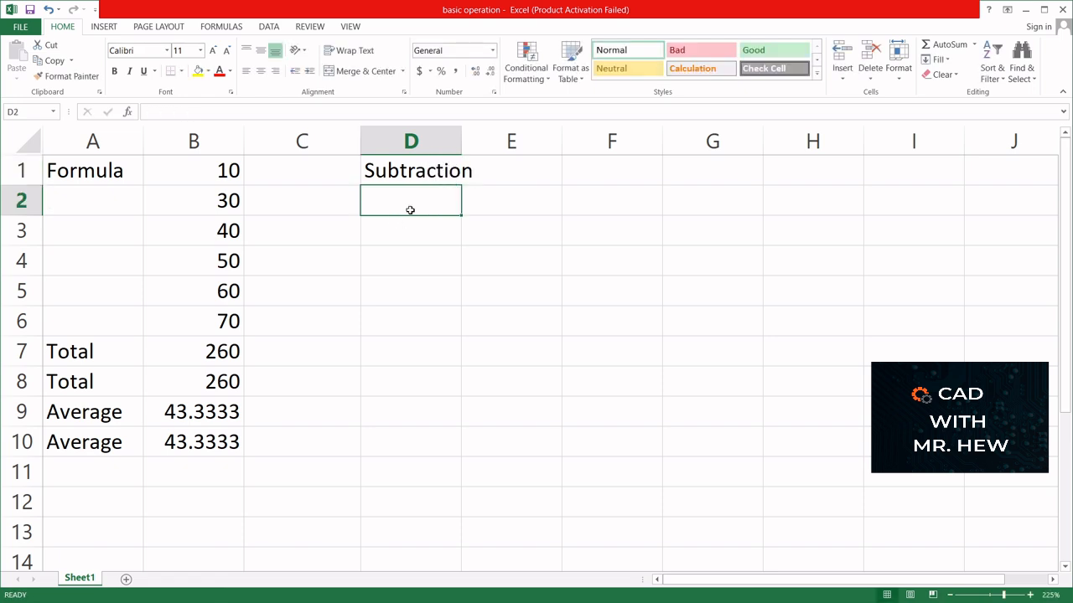
left_click(484, 171)
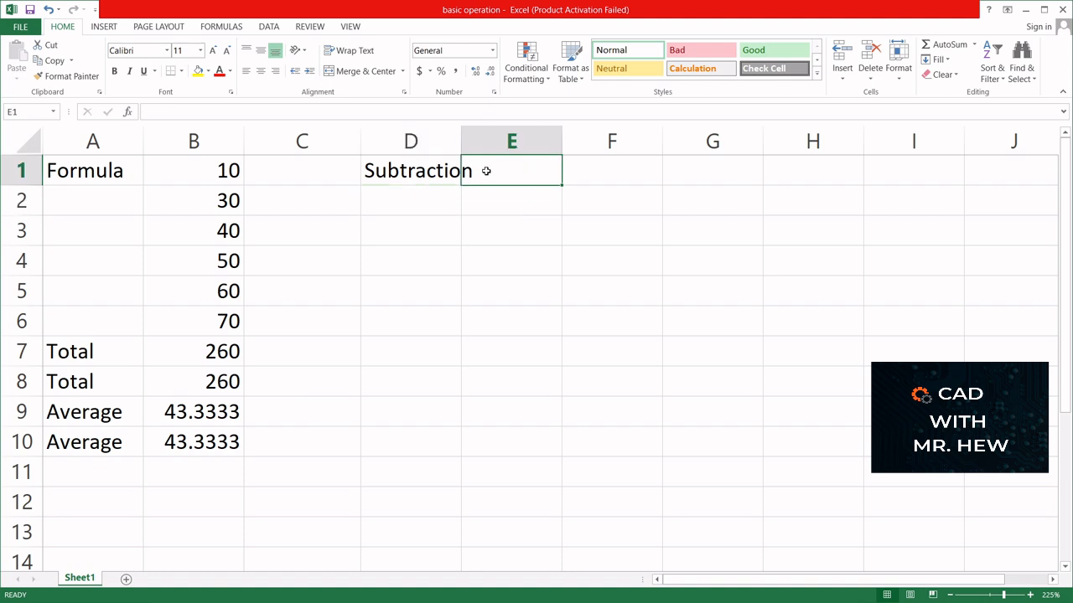
Enter 100 in cell E1 and 20 in cell E2, and widen column D to about 9.33 to fit the Subtraction label
type("100")
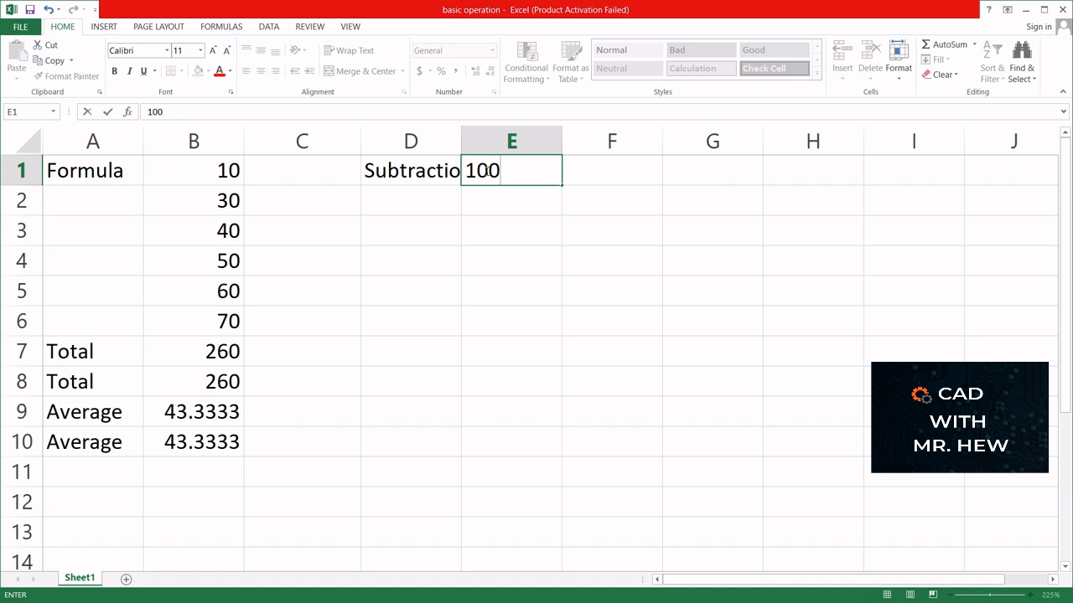
left_click(476, 199)
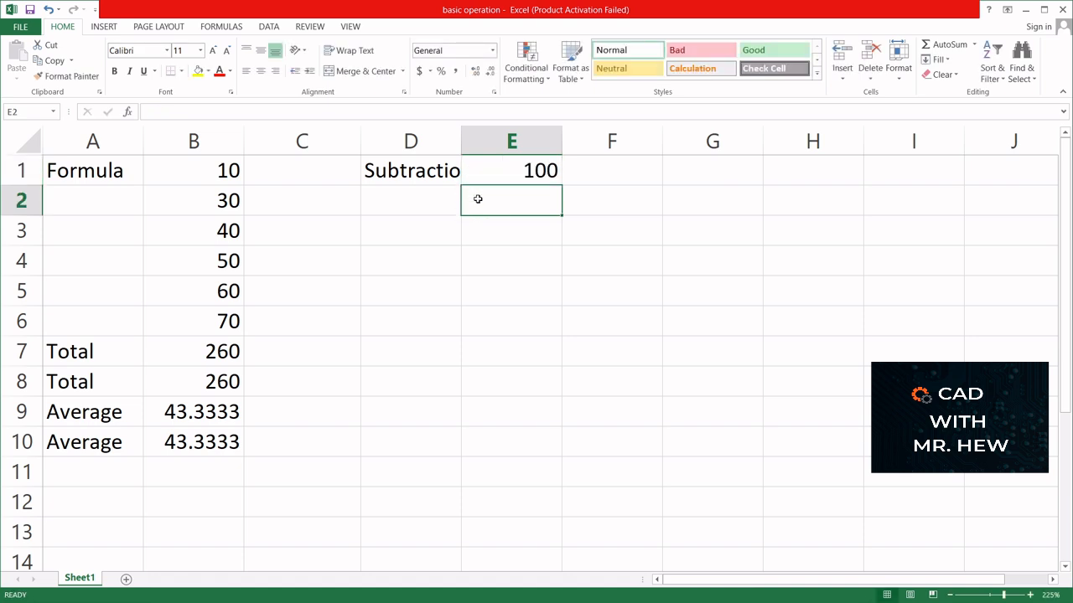
type("20")
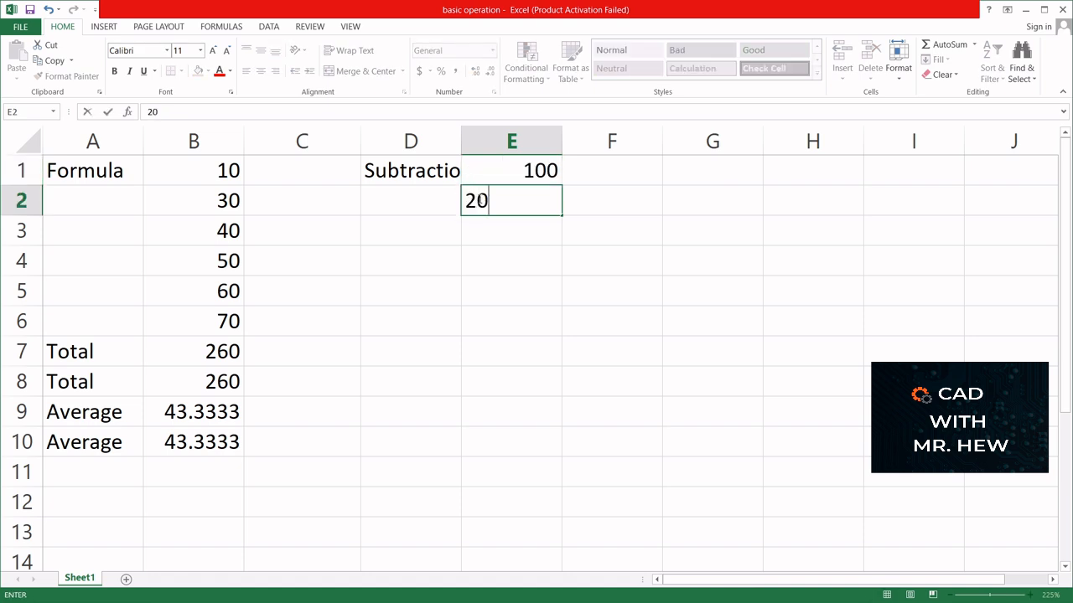
key("Return")
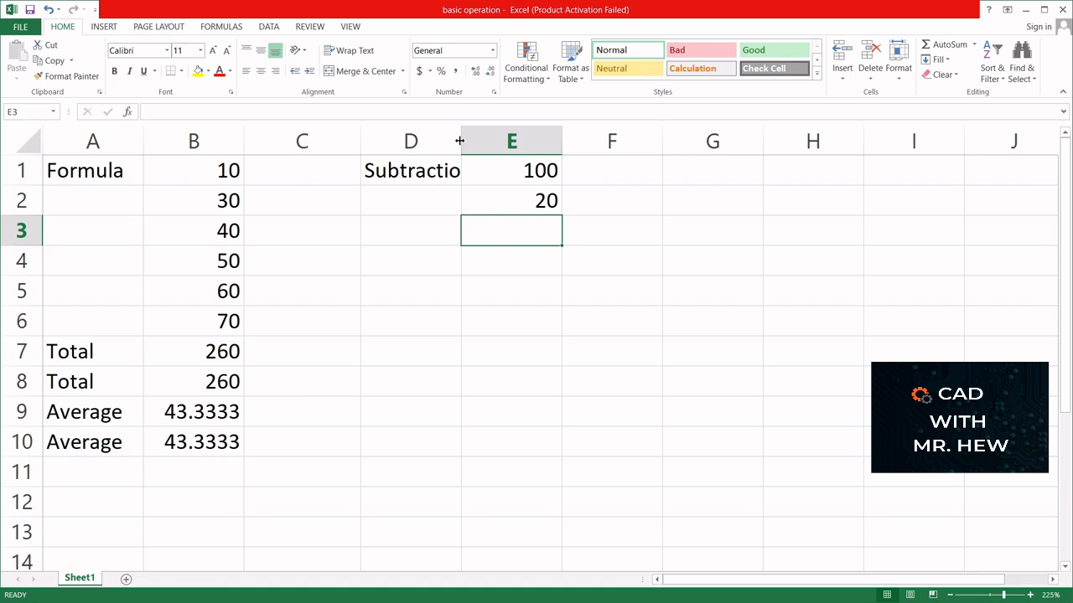
left_click_drag(459, 141, 472, 139)
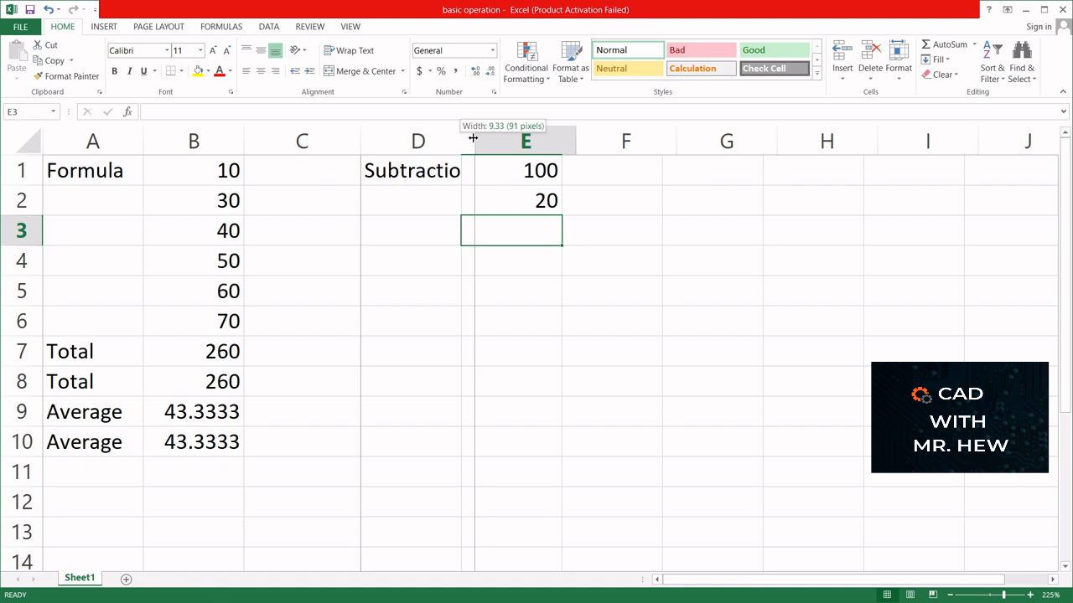
left_click_drag(473, 139, 472, 138)
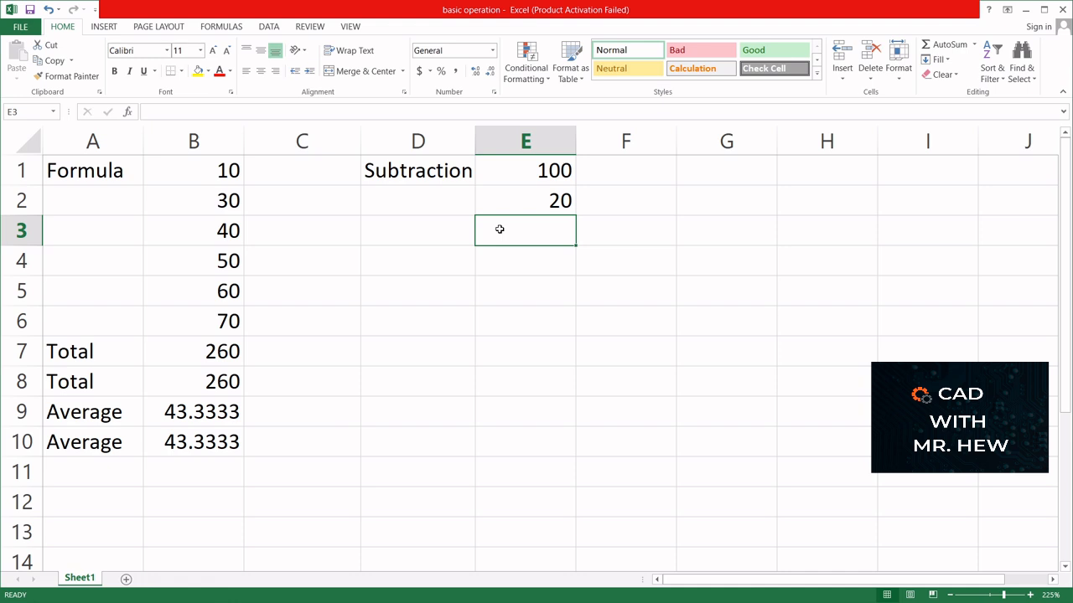
Subtract the second value from the first in cell E3 using cell references, with the formula =E1-E2
type("=")
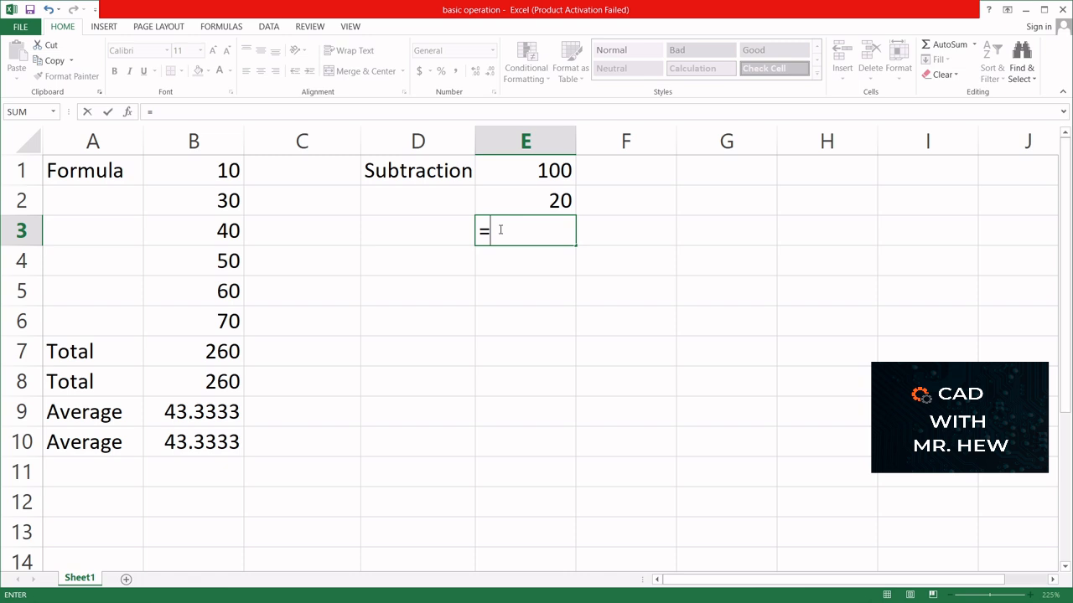
left_click(523, 169)
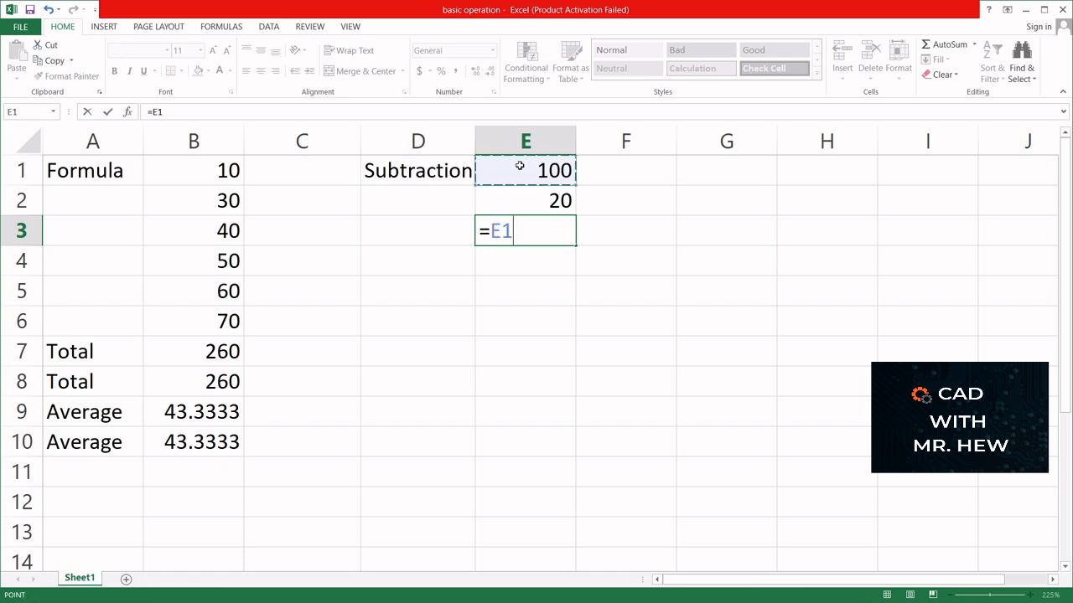
type("-")
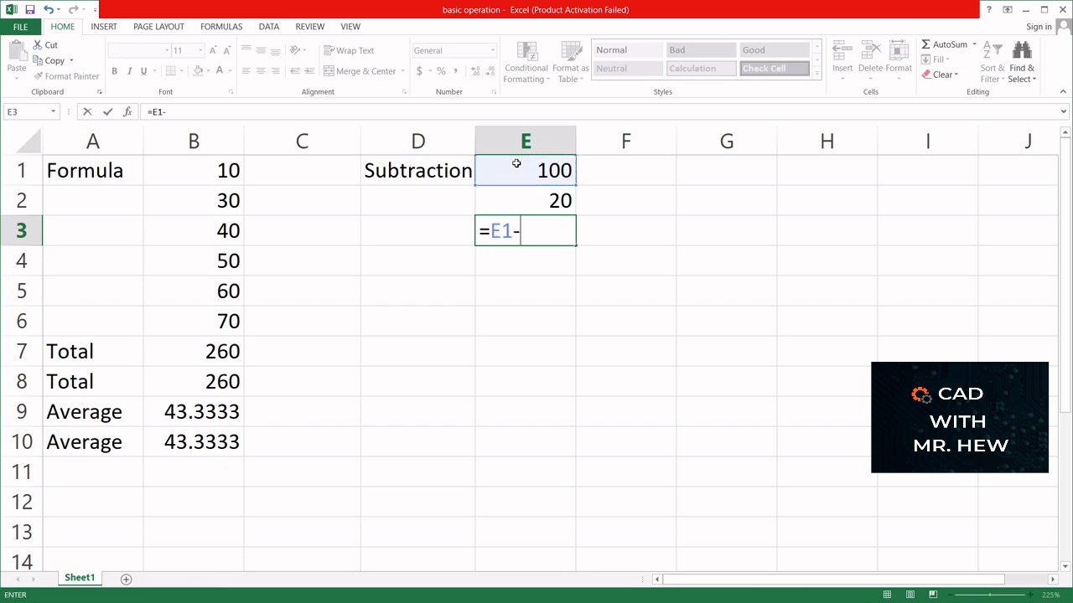
left_click(514, 206)
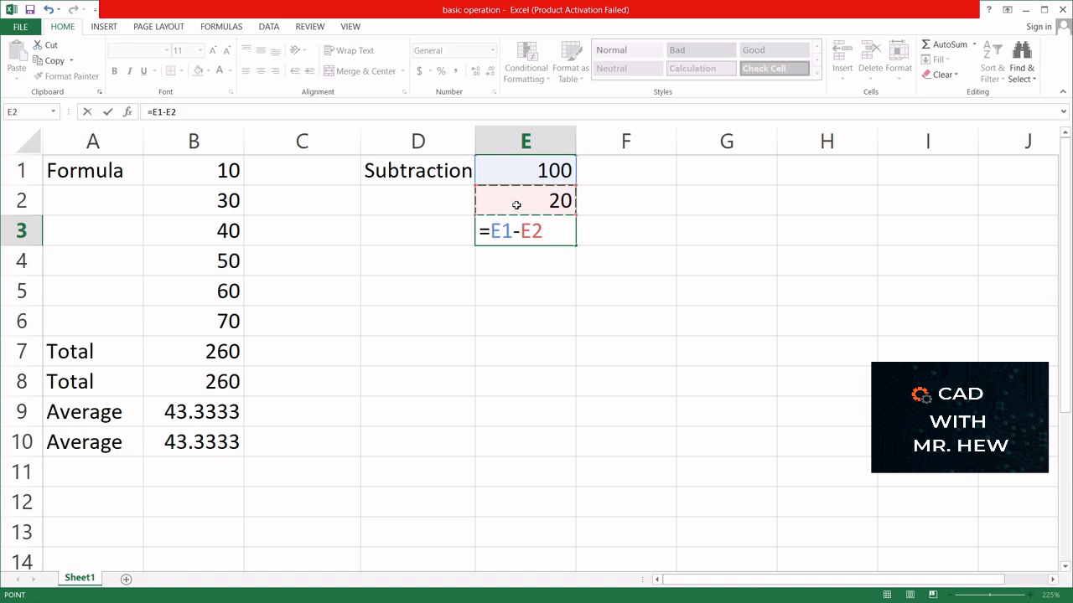
key("Return")
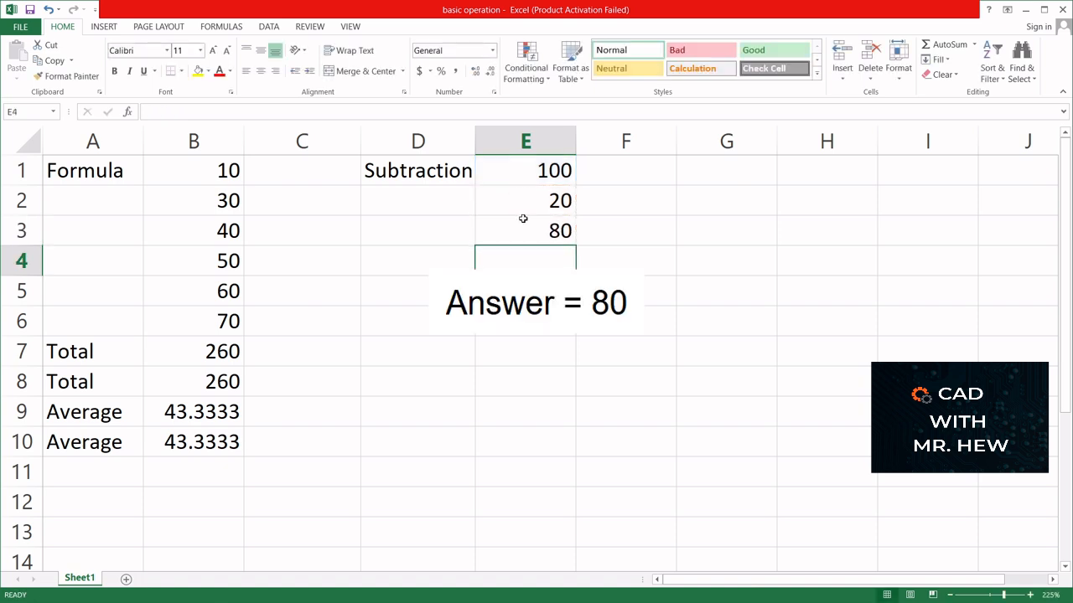
Add the label Answer in cell D3 and fill it down into cell D4
left_click(419, 239)
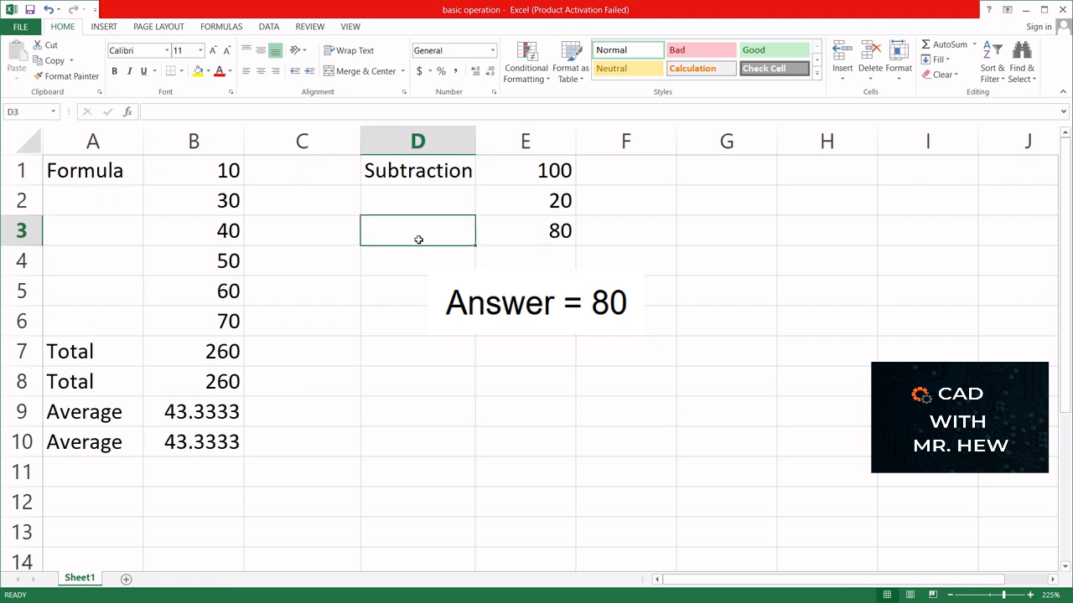
type("Answer")
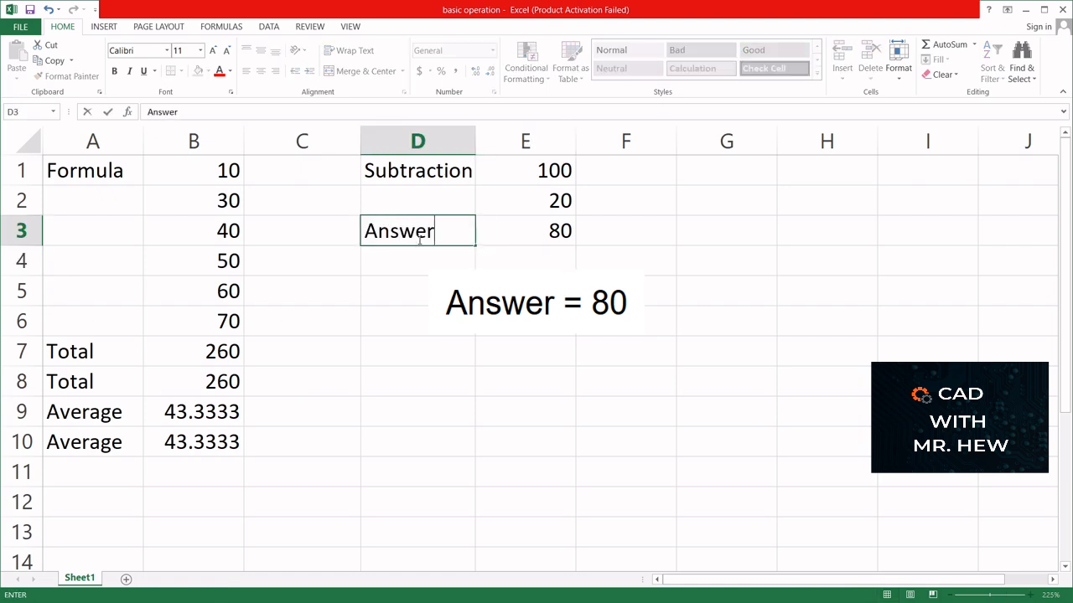
left_click(522, 263)
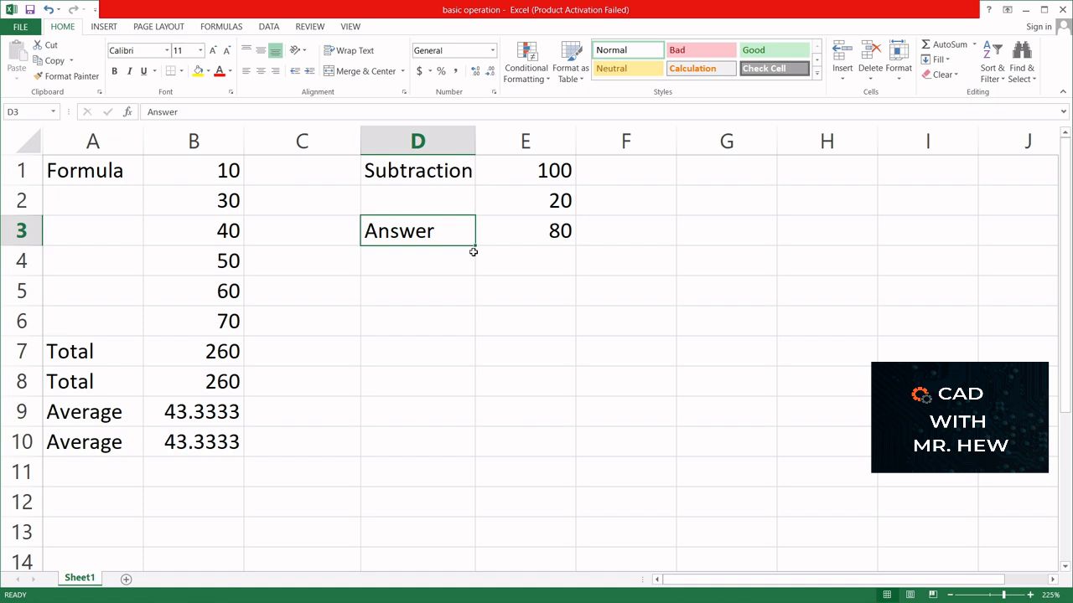
left_click_drag(474, 246, 478, 266)
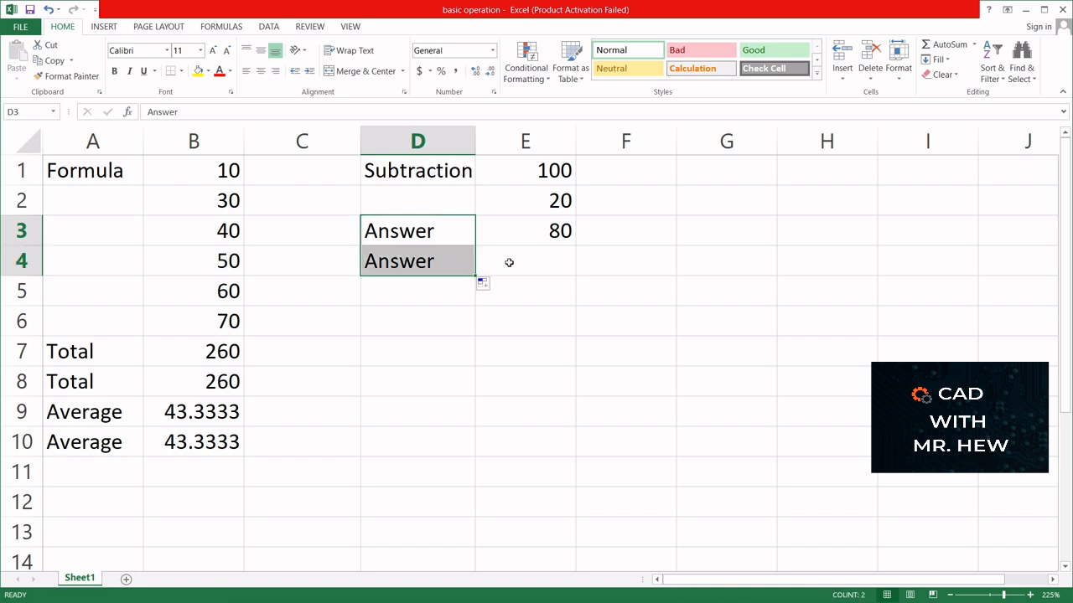
Calculate the same subtraction from typed numbers in cell E4 with the formula =100-20
left_click(510, 266)
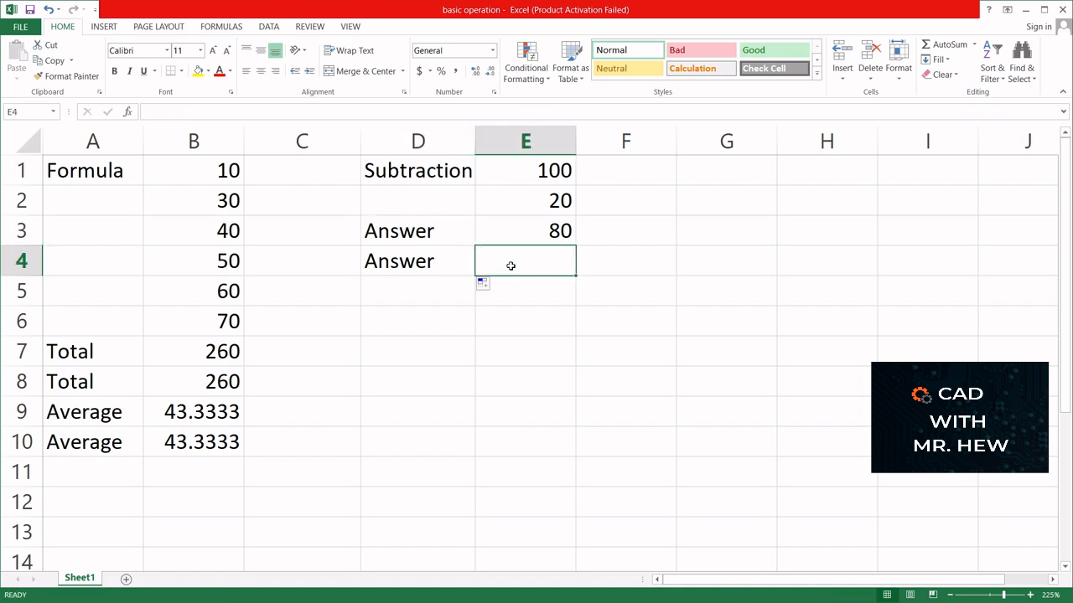
type("=1")
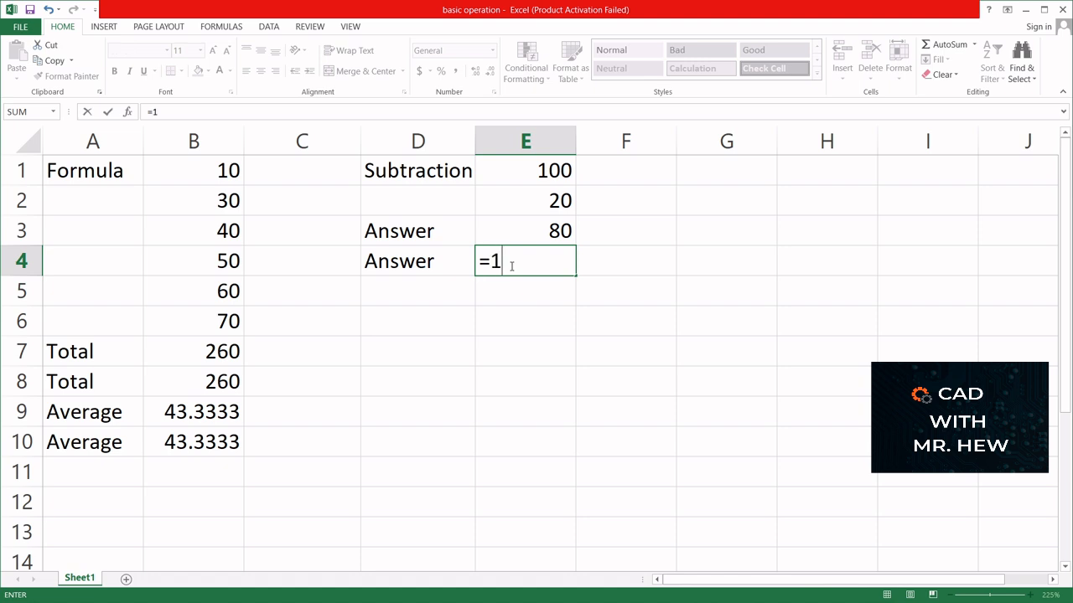
type("00-20")
key("Return")
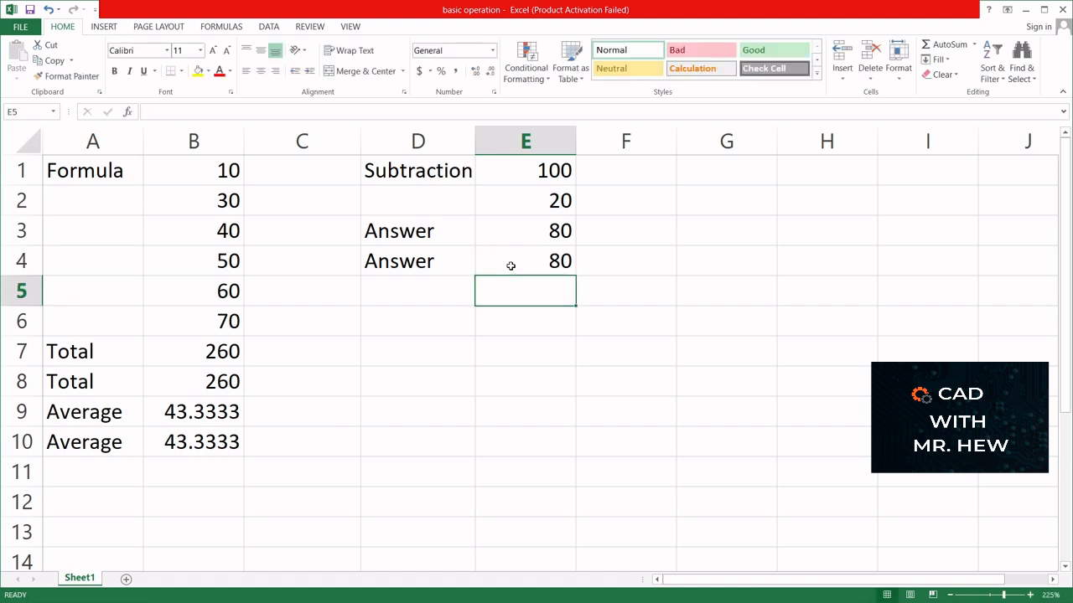
Change the value being subtracted in cell E2 to 10
left_click(536, 201)
double_click(560, 200)
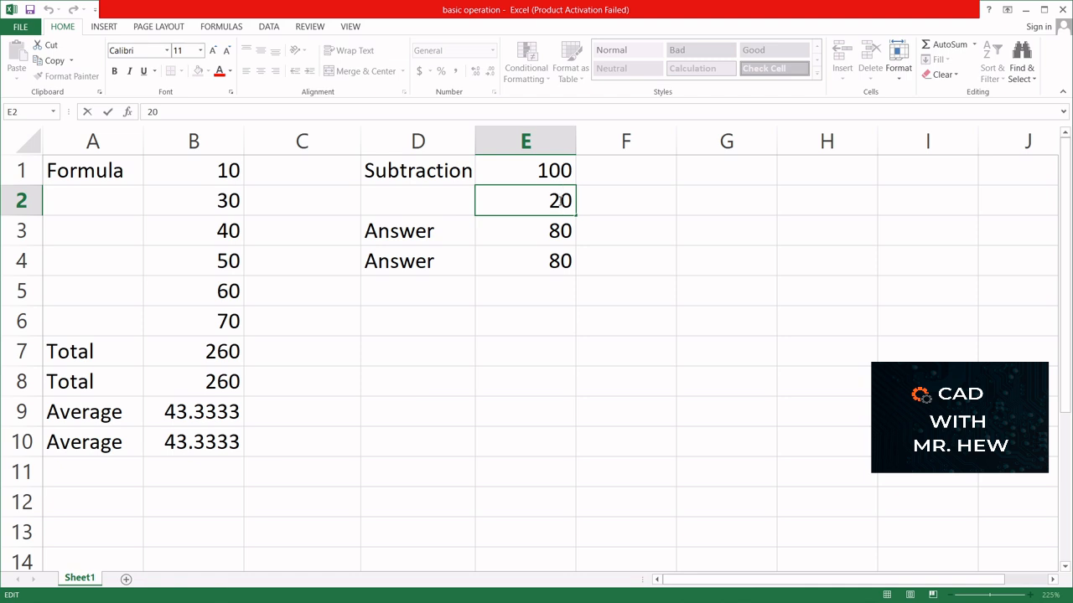
key("BackSpace")
type("1")
key("Return")
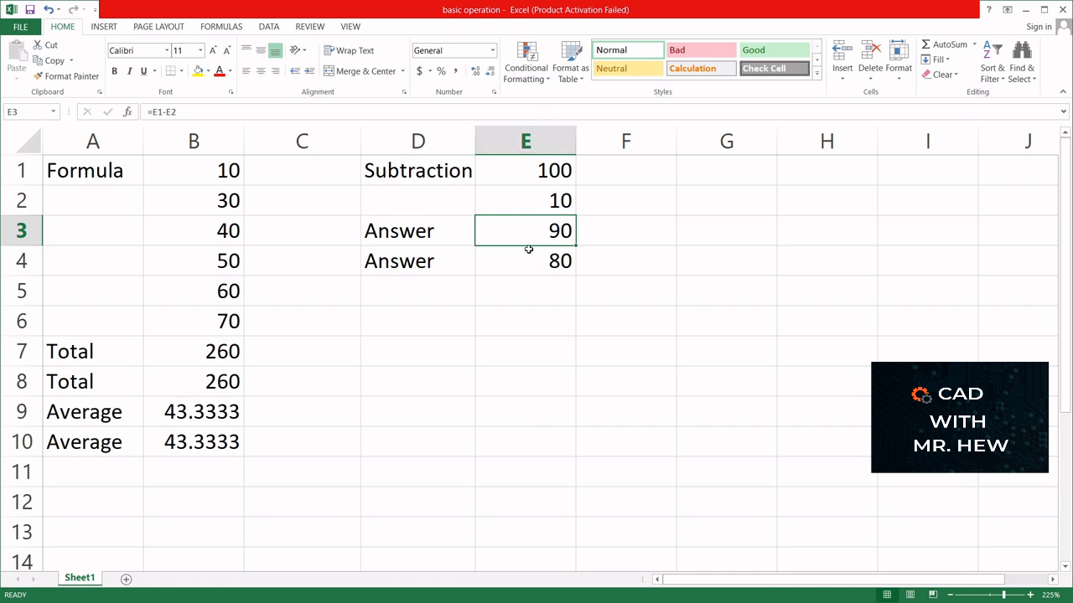
Edit the typed-number formula in cell E4 to =100-10, and compare it with the cell-reference formula in E3
double_click(554, 261)
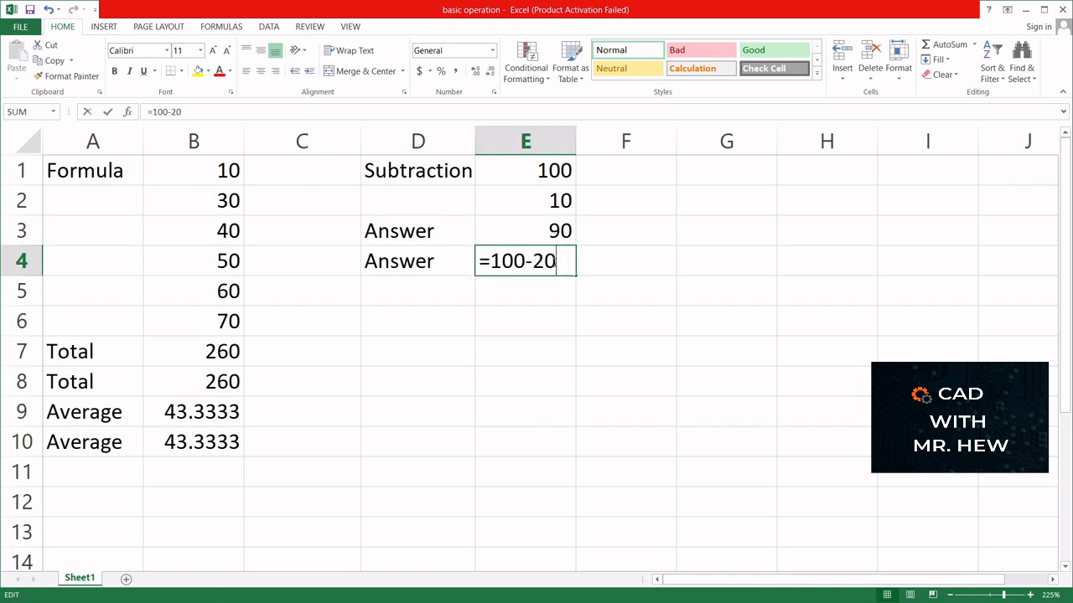
left_click(544, 262)
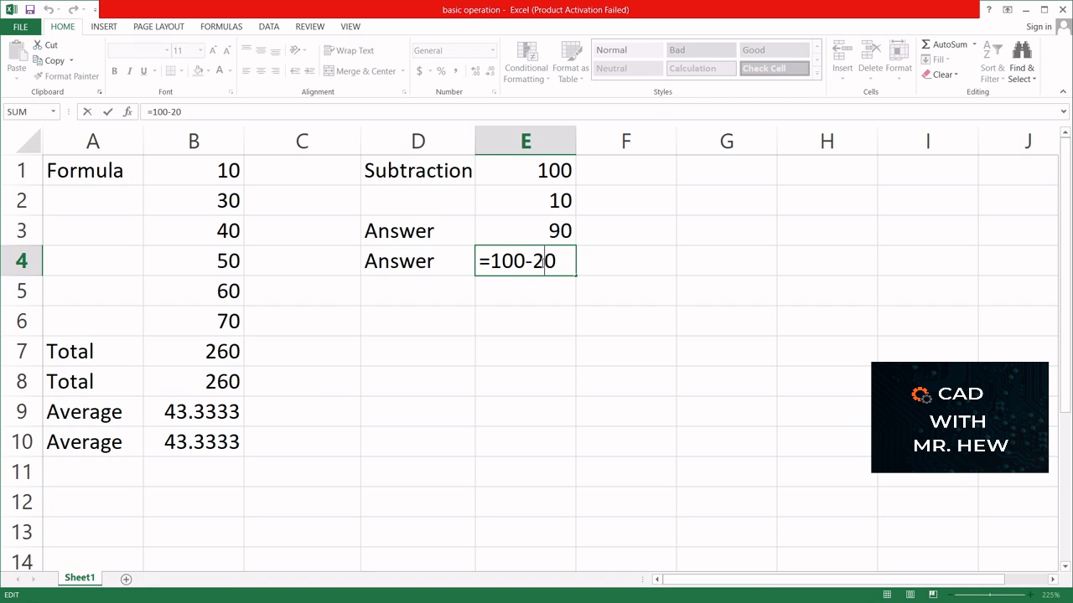
key("BackSpace")
type("1")
key("Return")
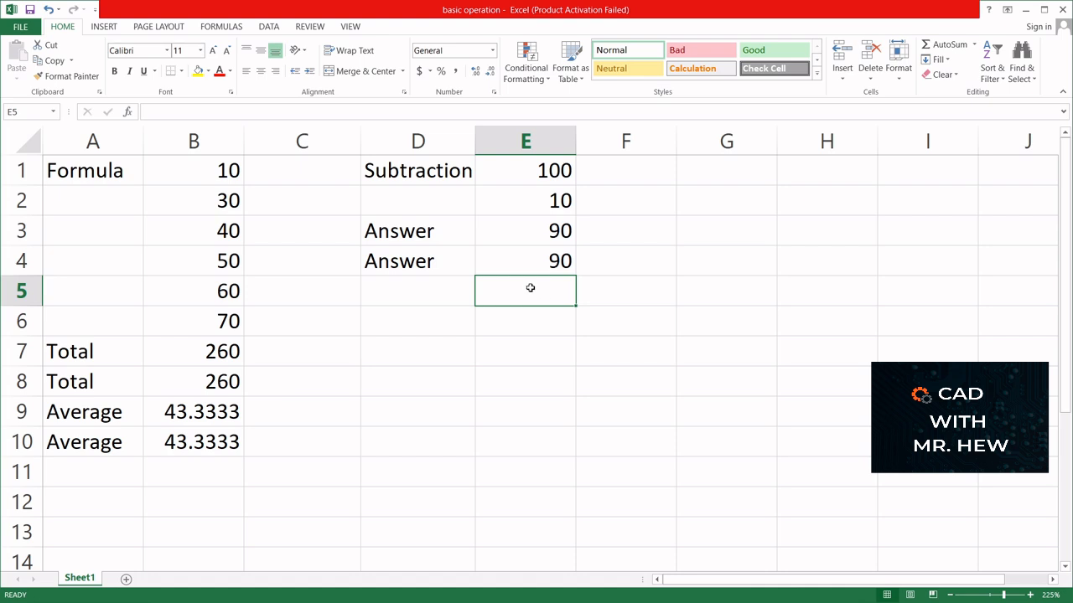
left_click(405, 232)
left_click_drag(464, 230, 508, 232)
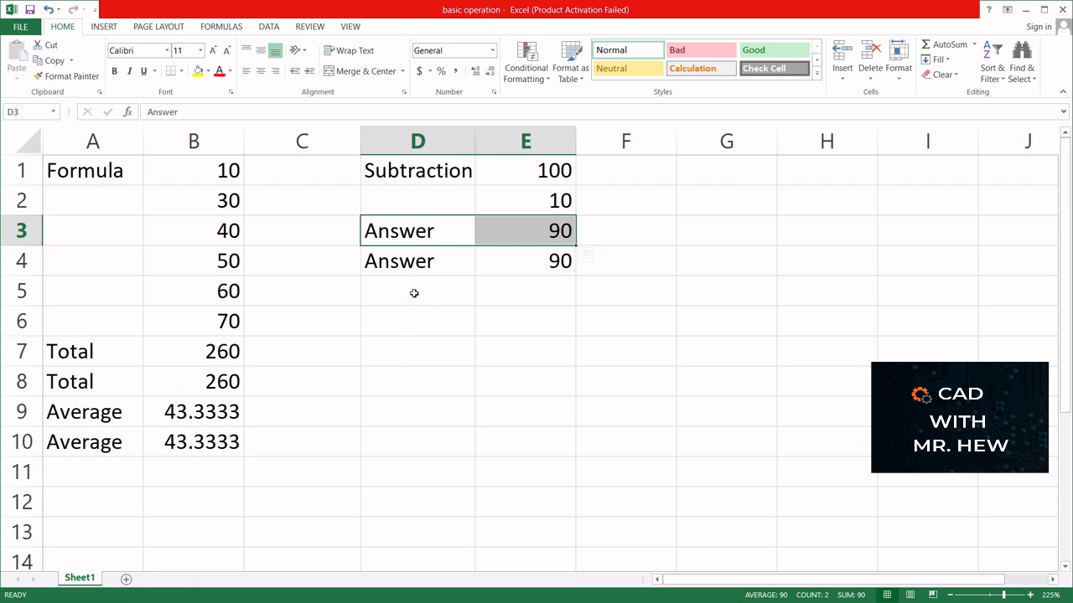
left_click(535, 263)
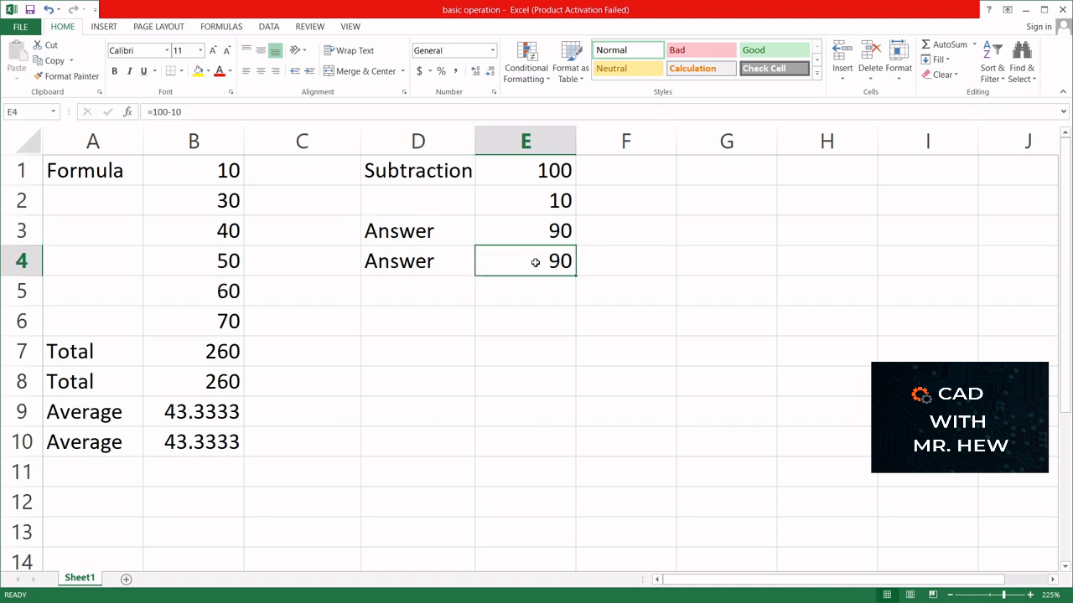
left_click(536, 237)
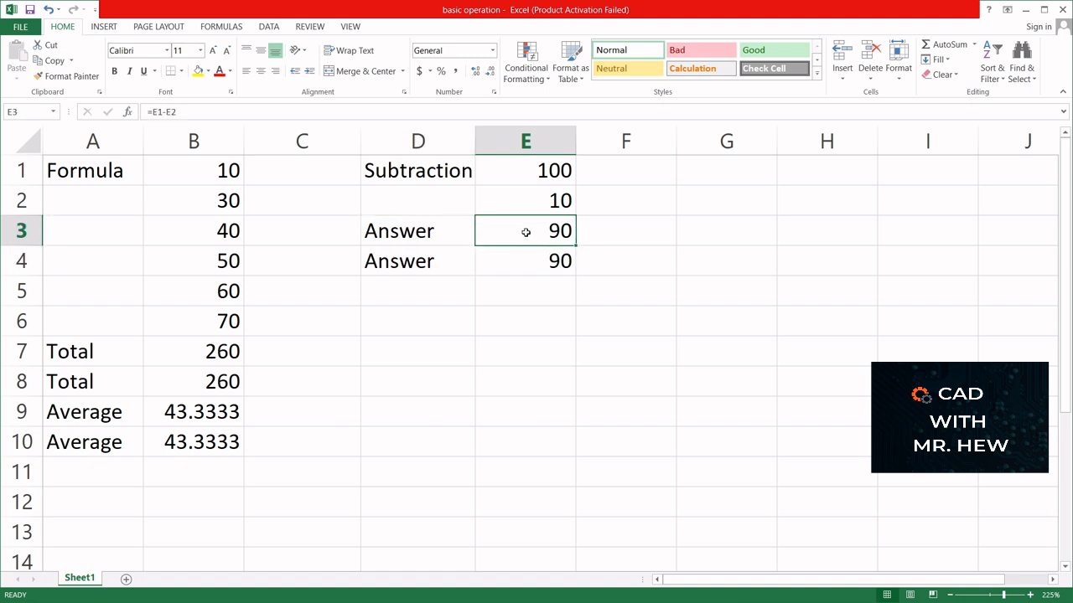
Add the label Division in cell D5, below the two Answer labels
left_click(425, 295)
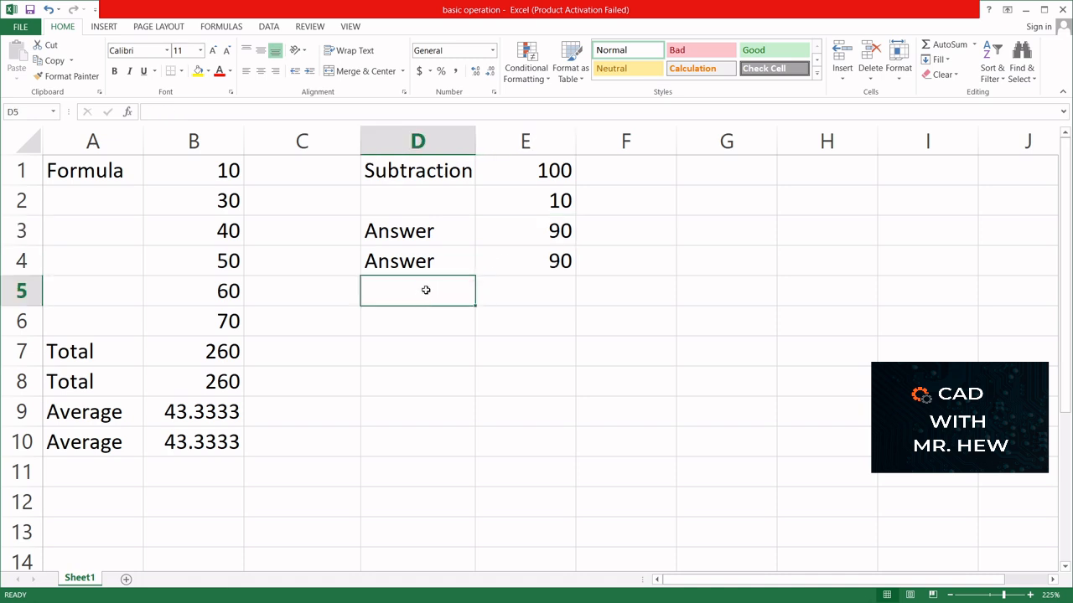
type("Divi")
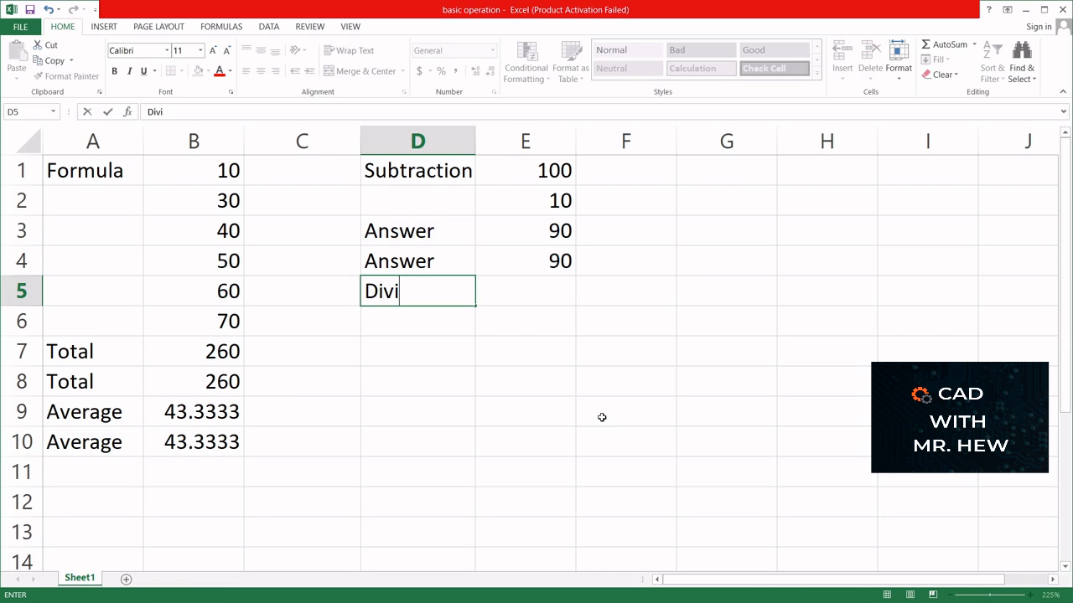
type("sion")
Divide the first subtraction answer by 3 in cell E5 with the formula =E3/3
left_click(512, 291)
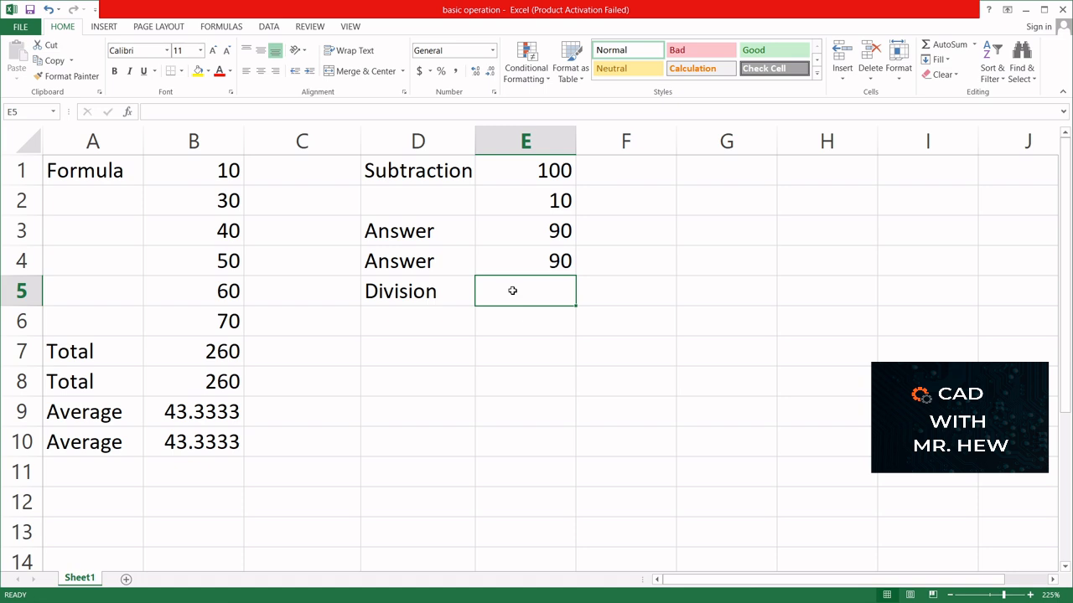
type("=")
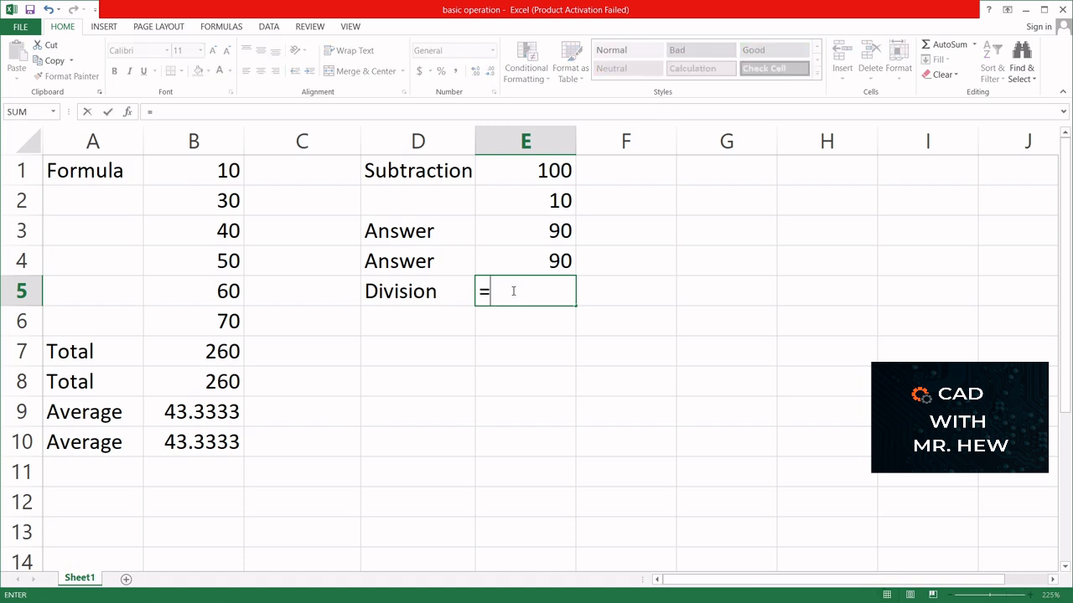
left_click(520, 230)
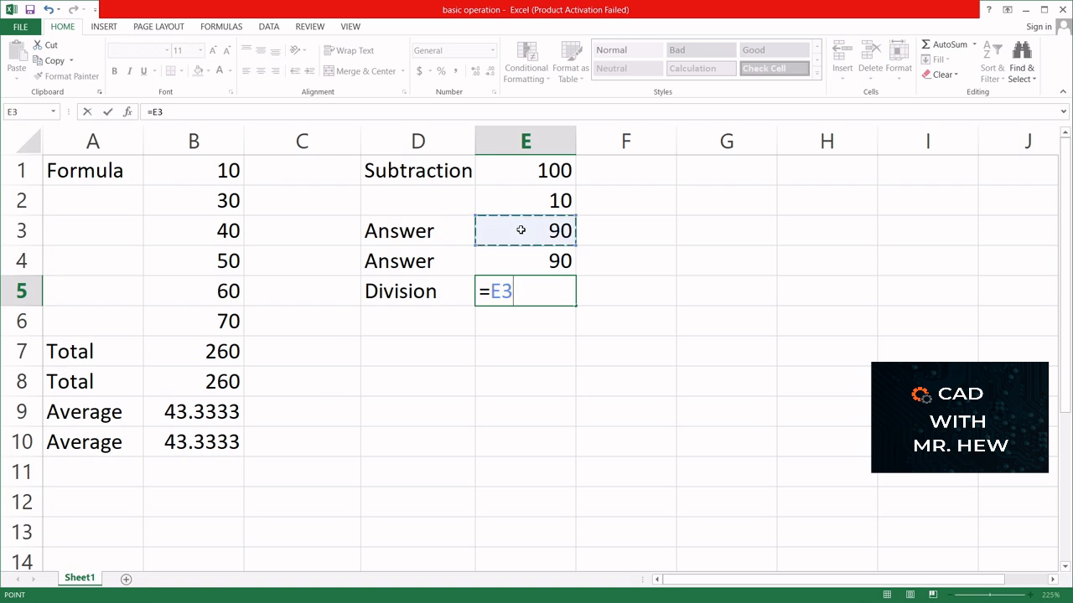
type("/3")
key("Return")
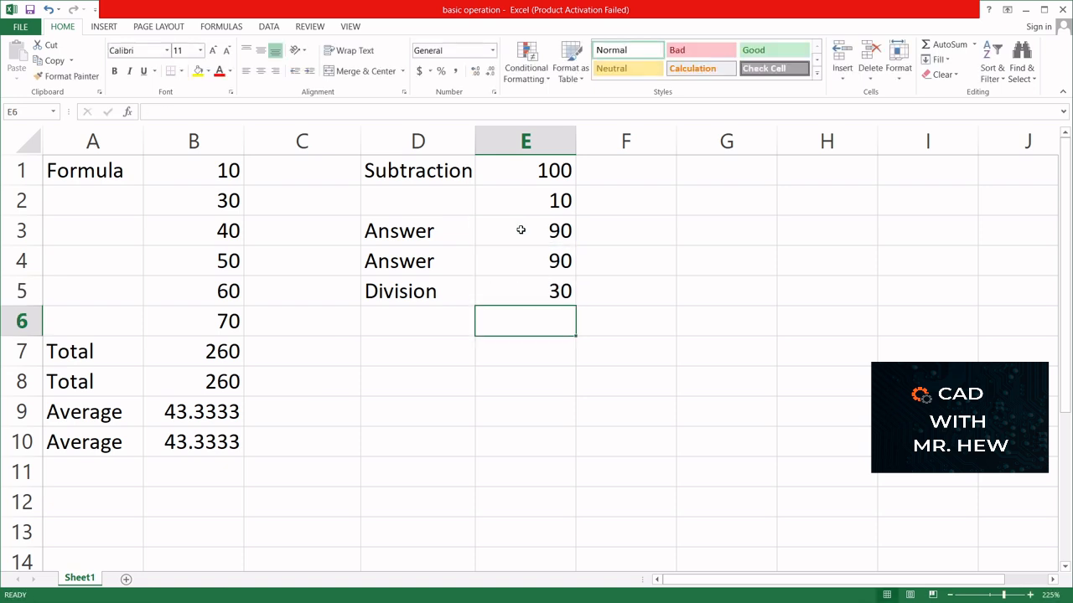
Enter the number 3 in cell D6, below the Division label
left_click(398, 328)
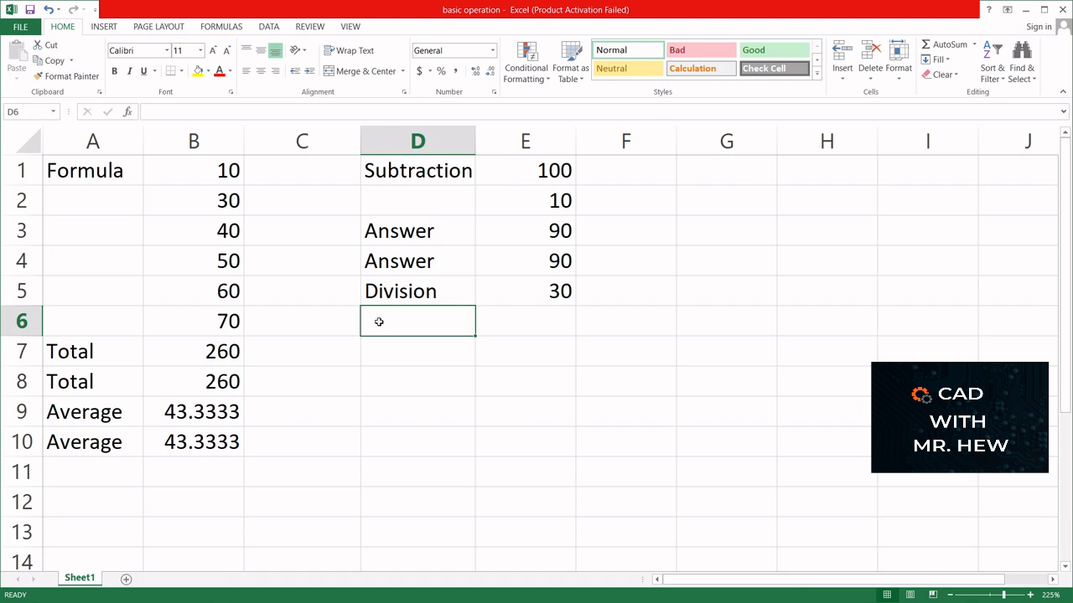
type("3")
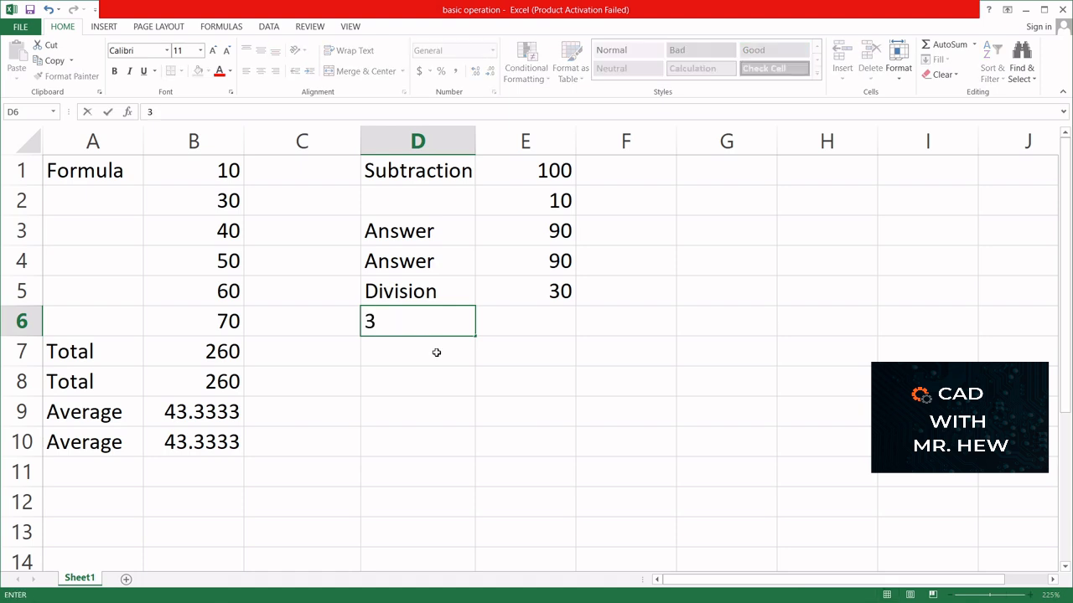
key("Return")
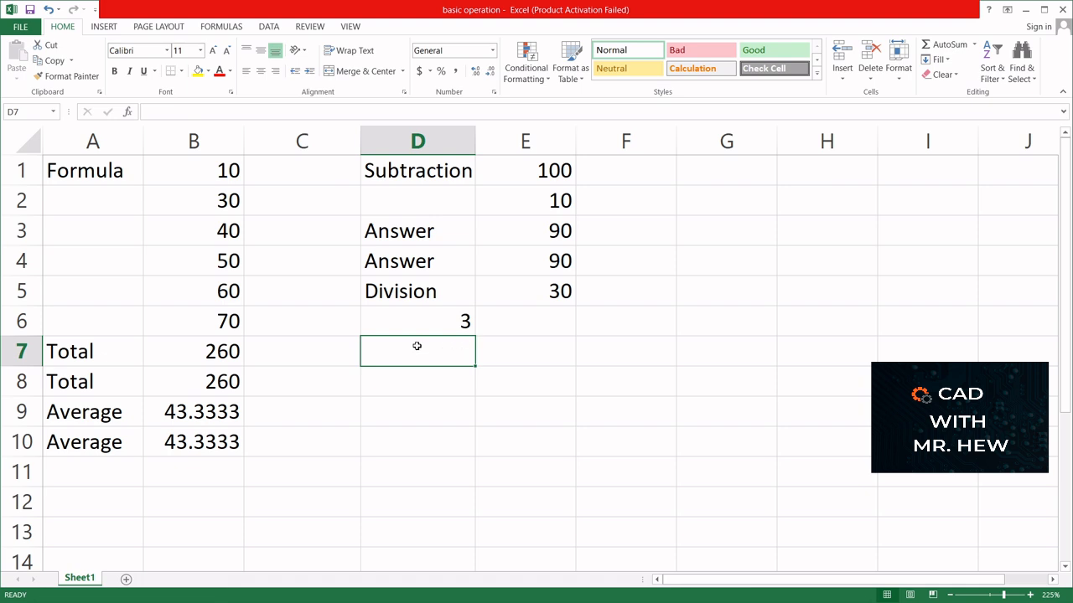
Add a second Division label in cell D7 and divide E3 by D6 in cell E7 with =E3/D6
type("D")
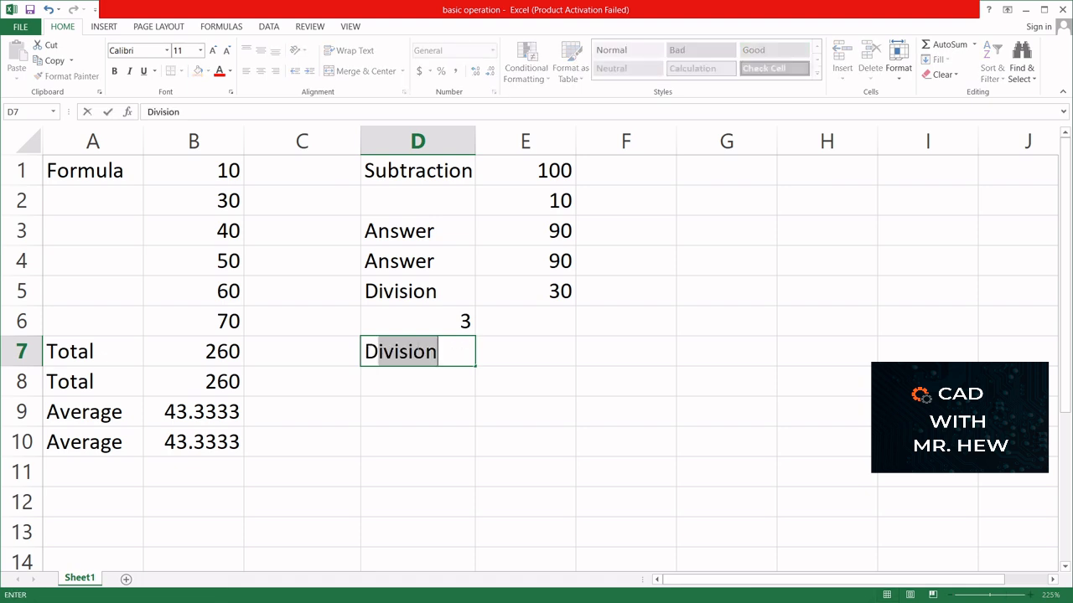
key("Return")
left_click(524, 354)
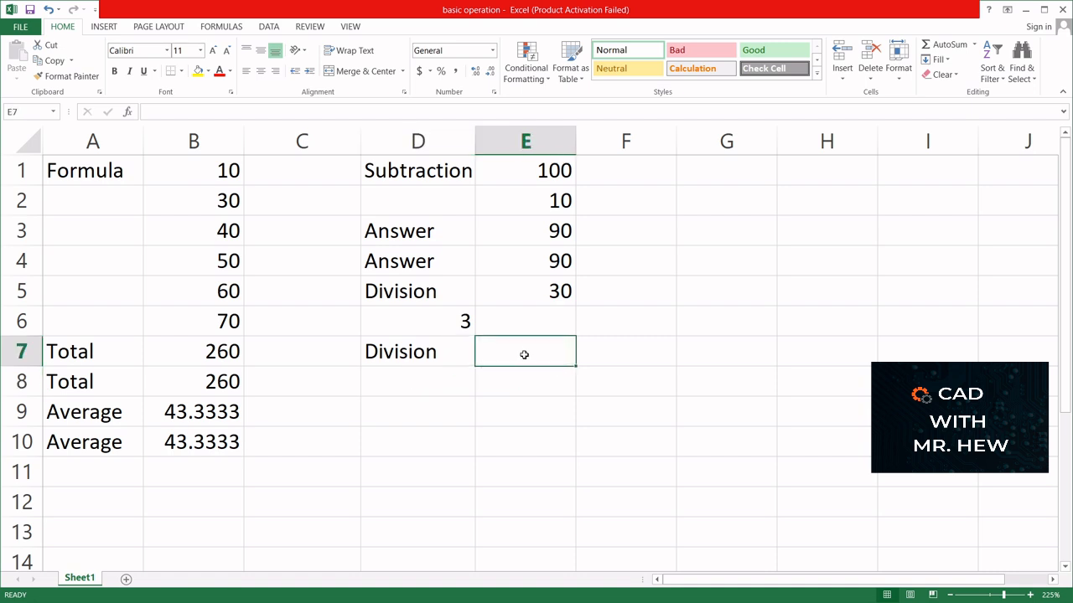
type("=")
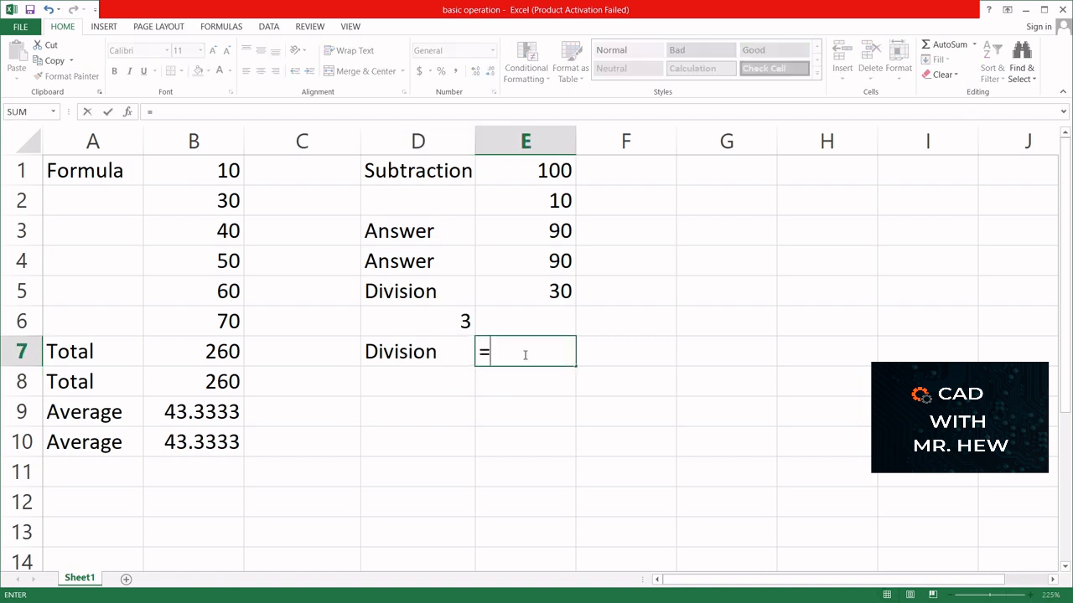
left_click(547, 232)
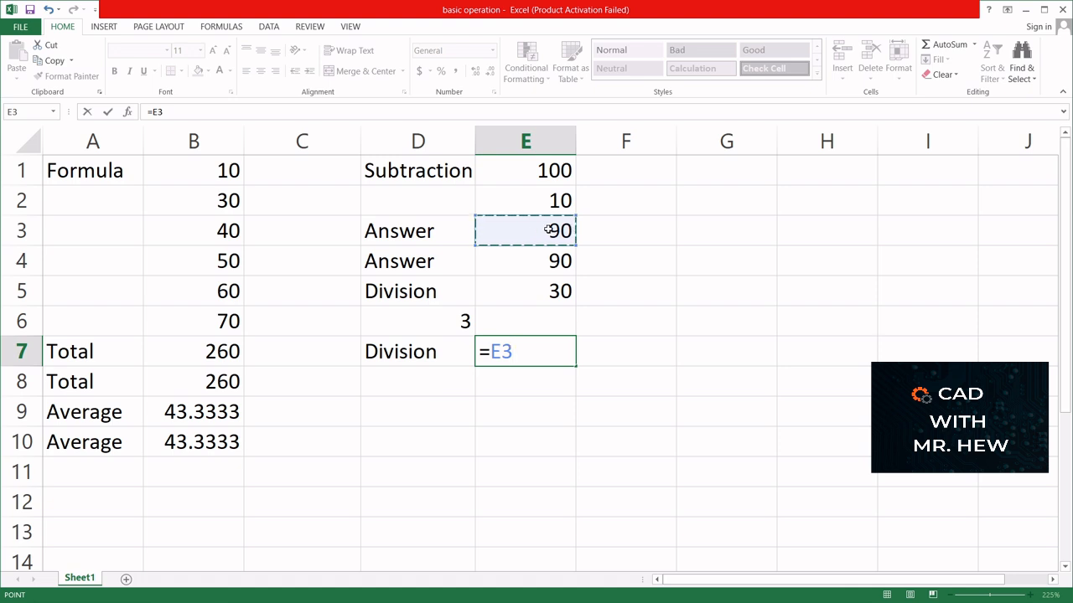
type("/")
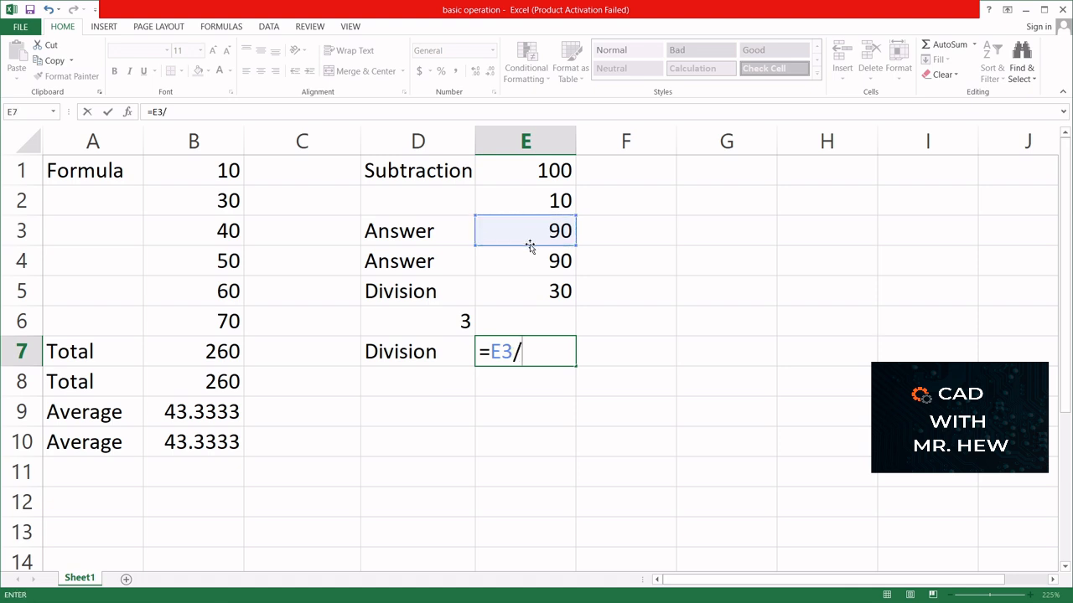
left_click(427, 325)
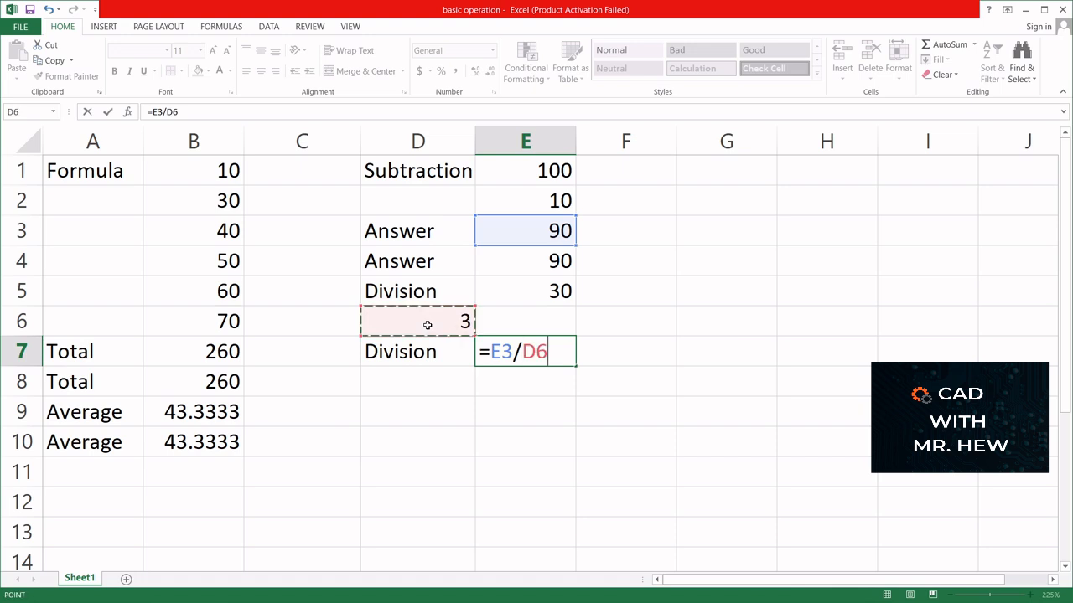
key("Return")
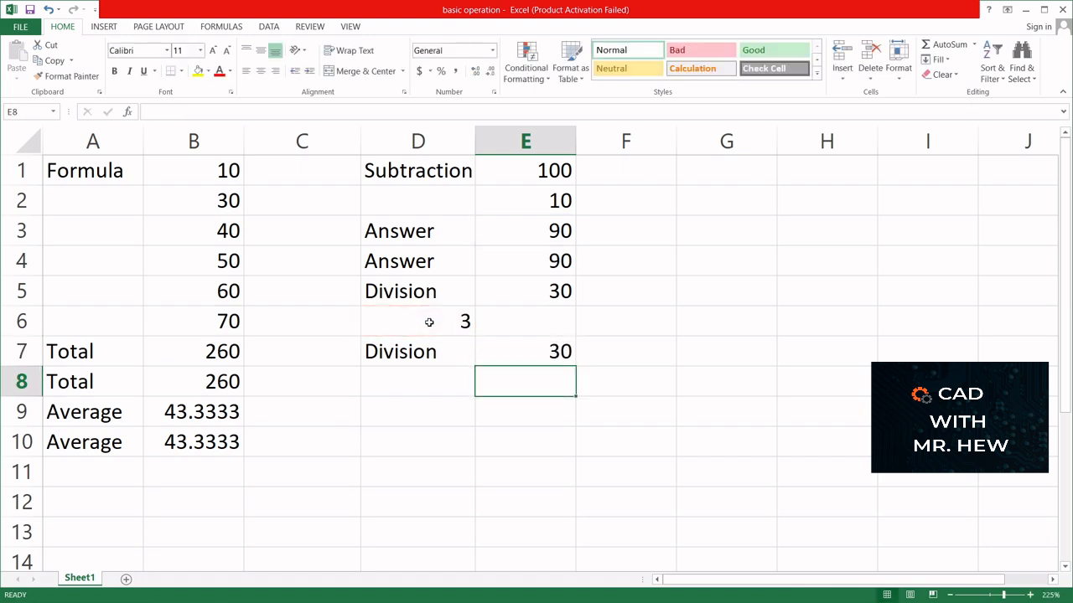
Compare the division formulas in E5 and E7, and check the referenced cells E3 and D6
left_click(533, 291)
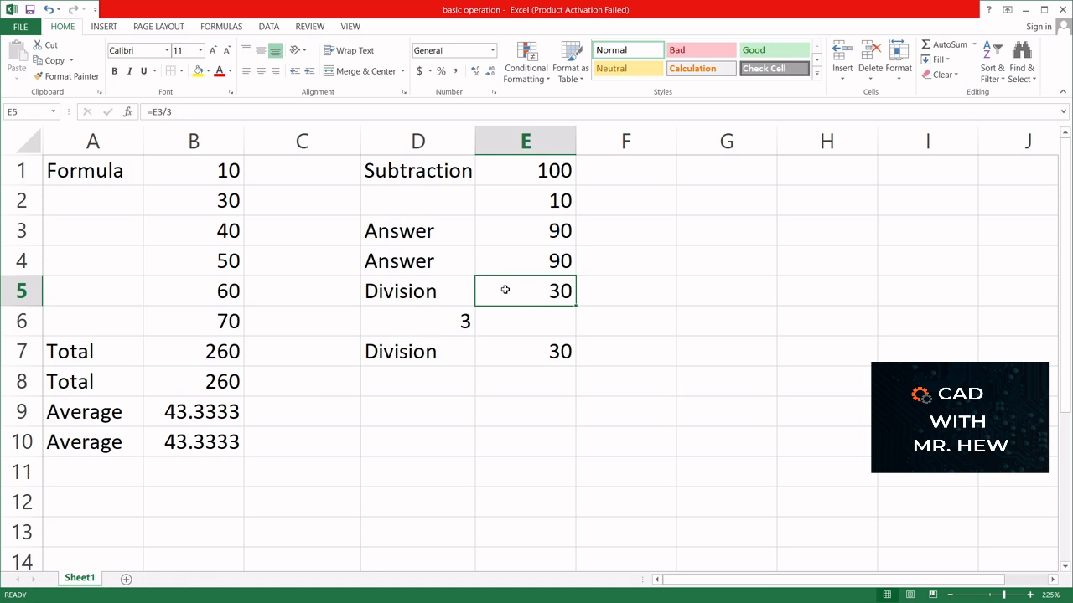
left_click(513, 352)
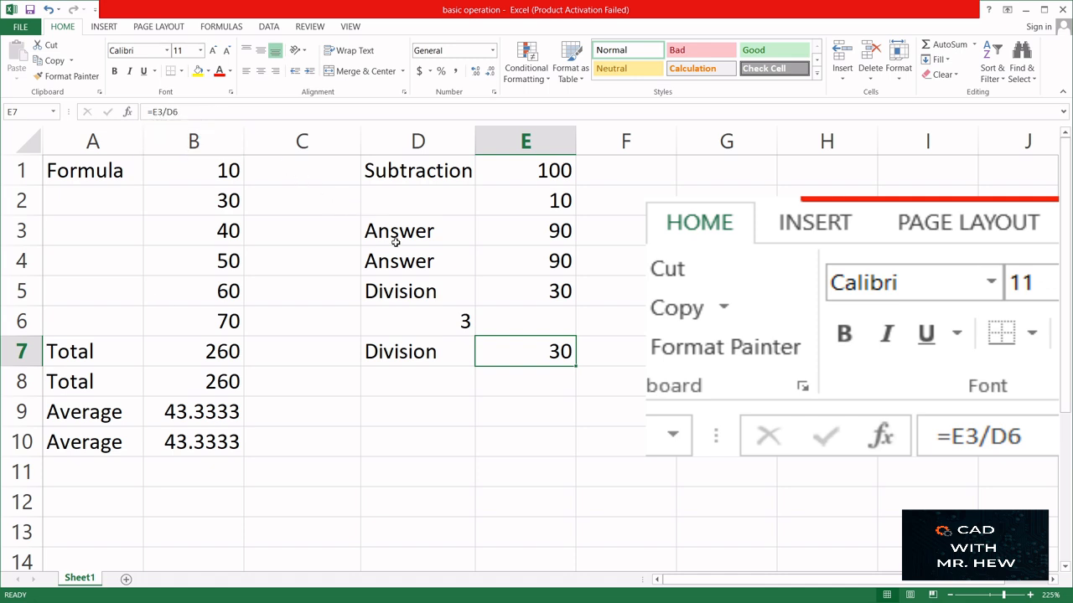
left_click(513, 233)
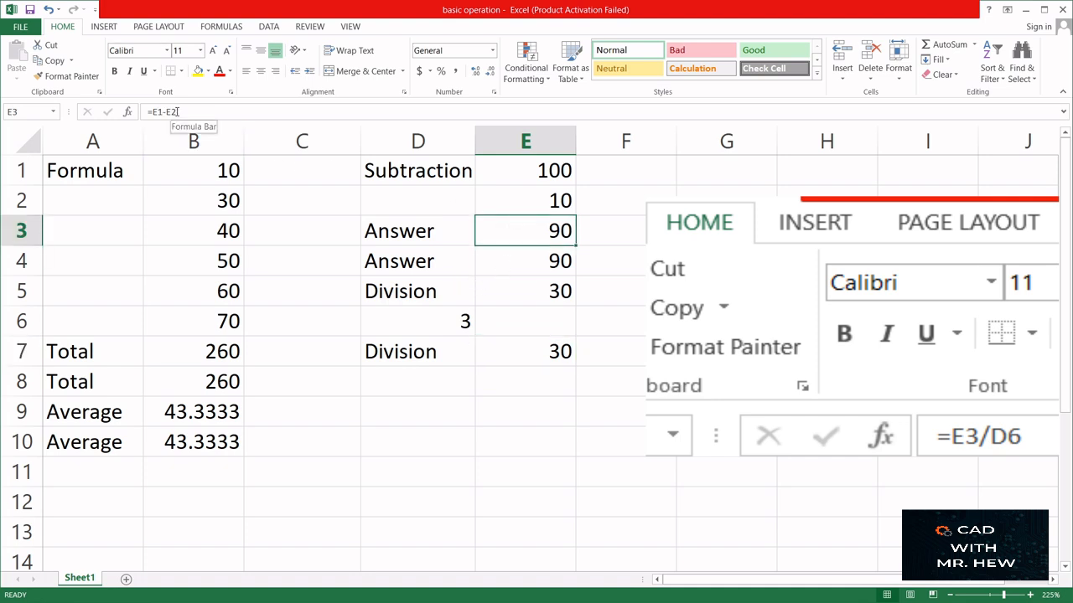
left_click(442, 323)
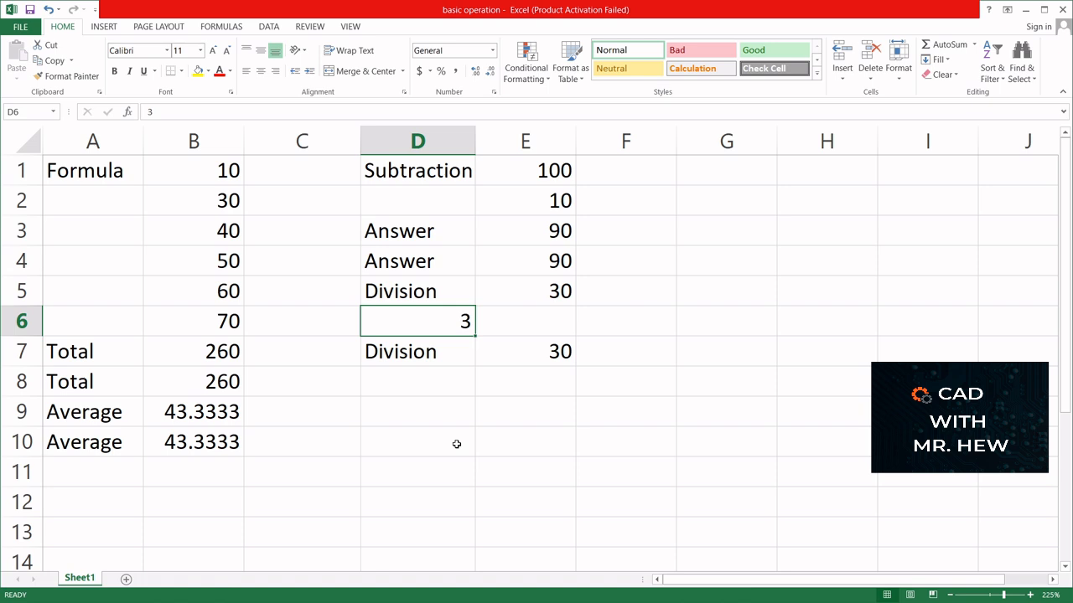
Add the label Multiplication in cell D9, below the division rows
left_click(390, 407)
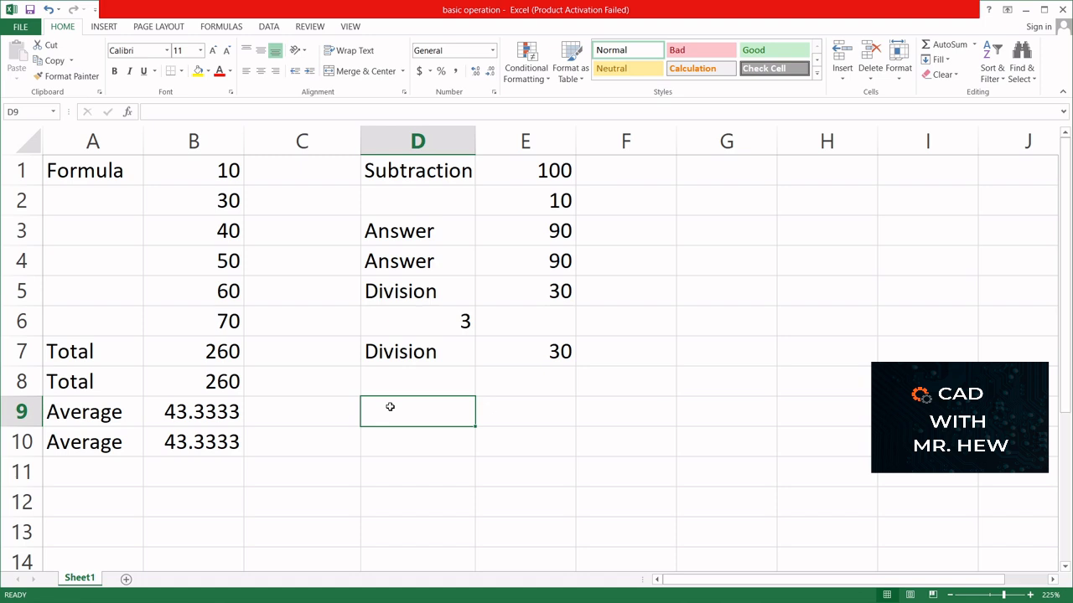
type("Multipl")
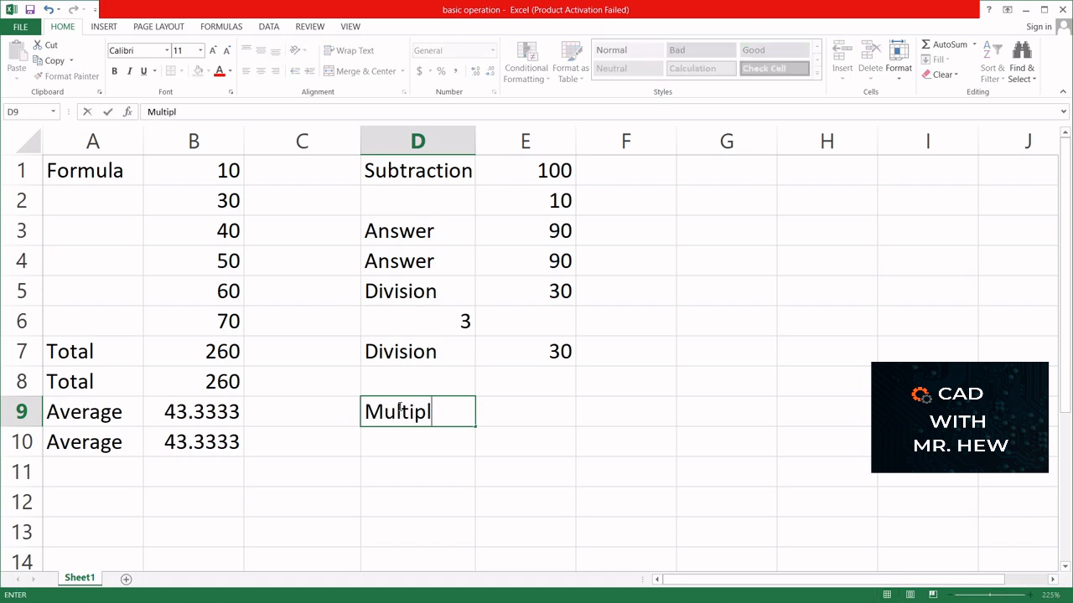
type("ication")
left_click(459, 472)
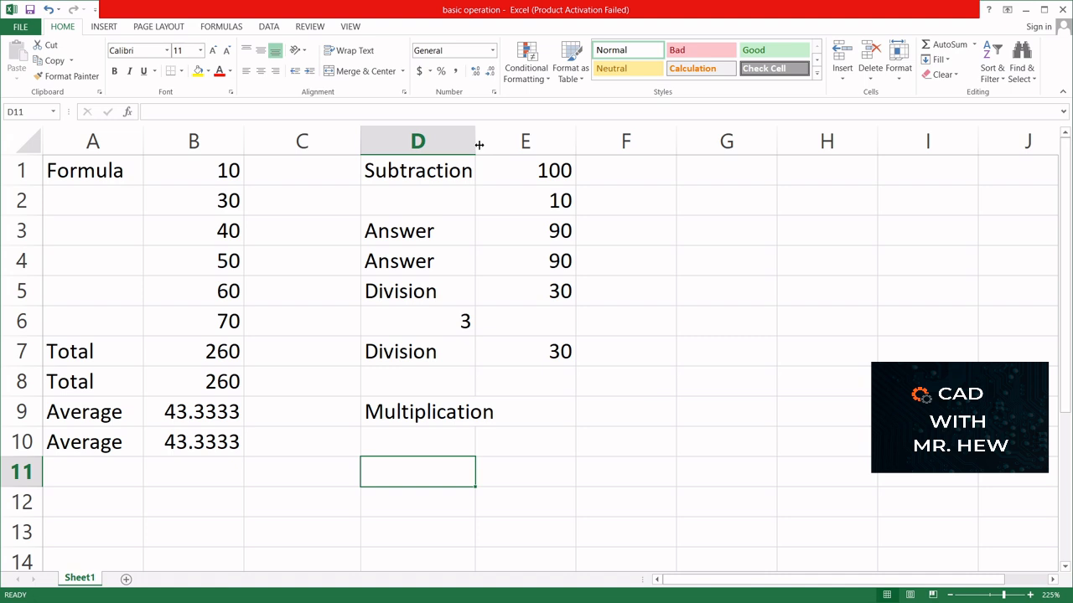
Multiply the first subtraction answer by the number in D6 in cell E9 with the formula =E3*D6
left_click(539, 406)
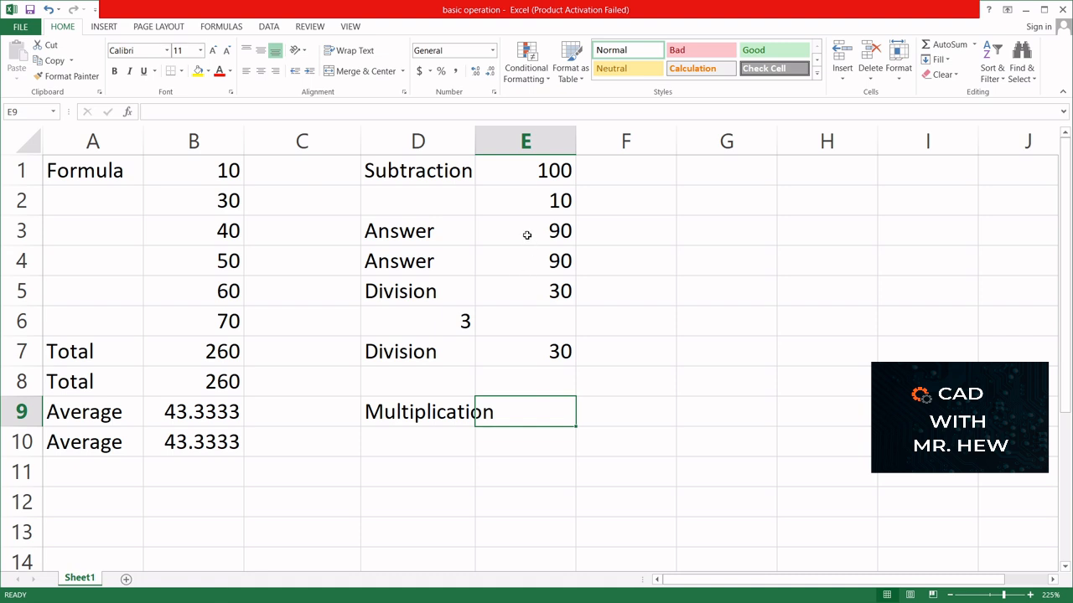
type("=")
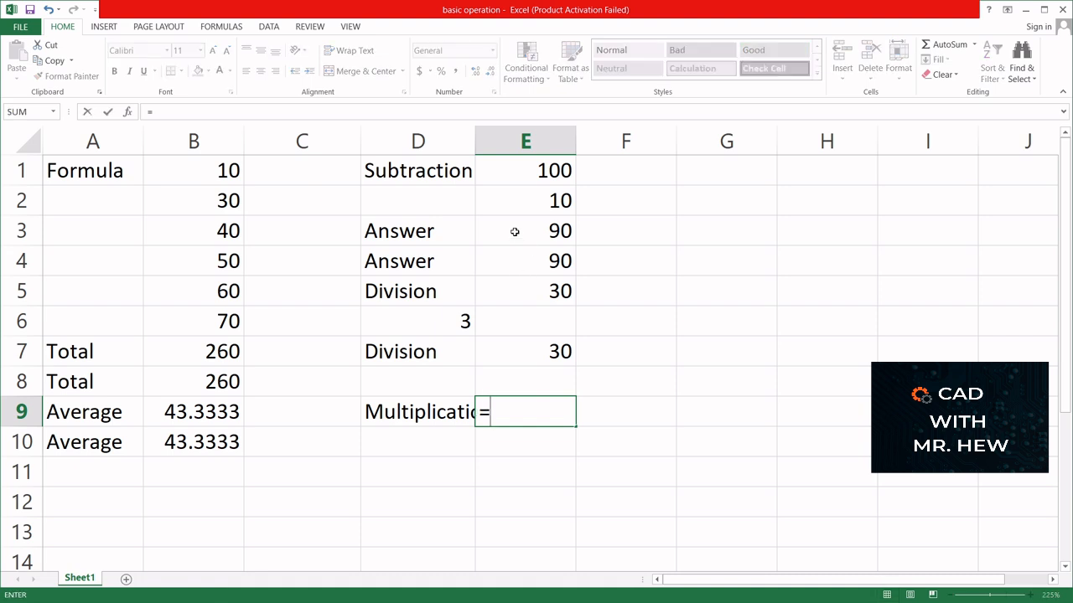
left_click(514, 231)
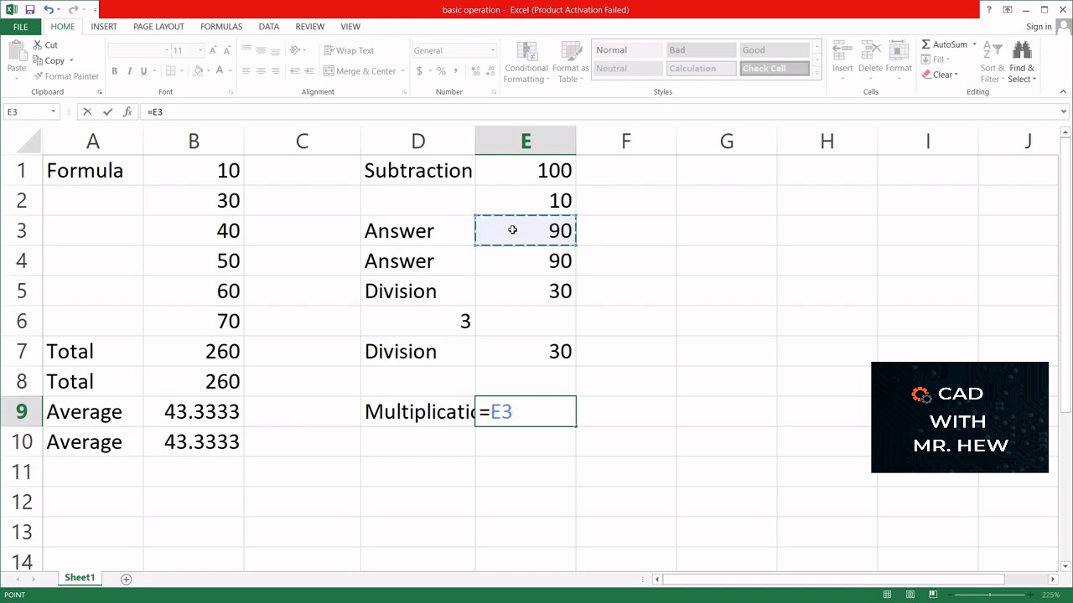
type("*")
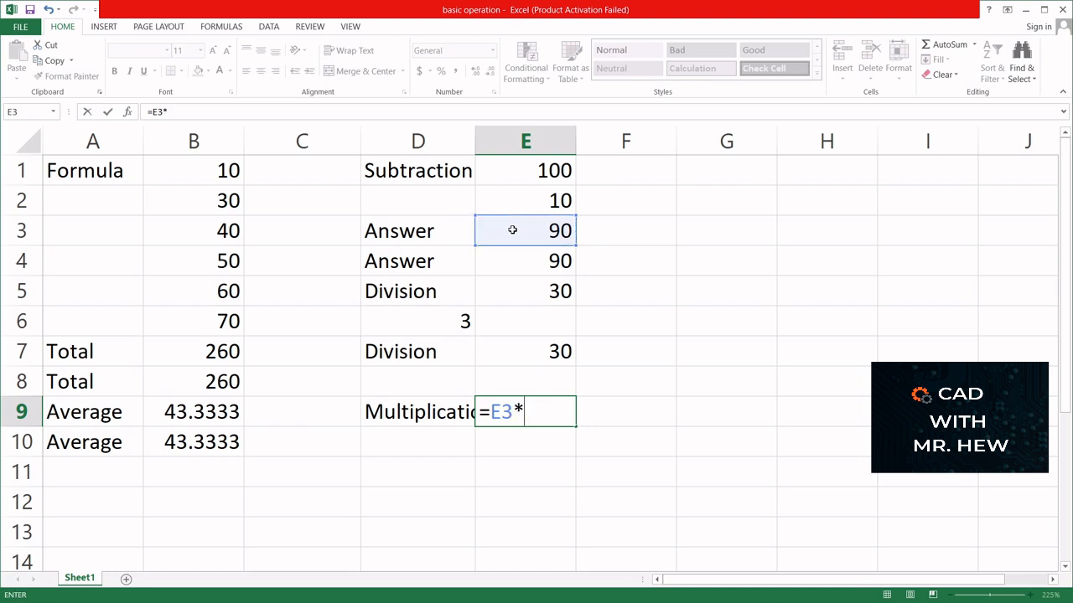
left_click(424, 321)
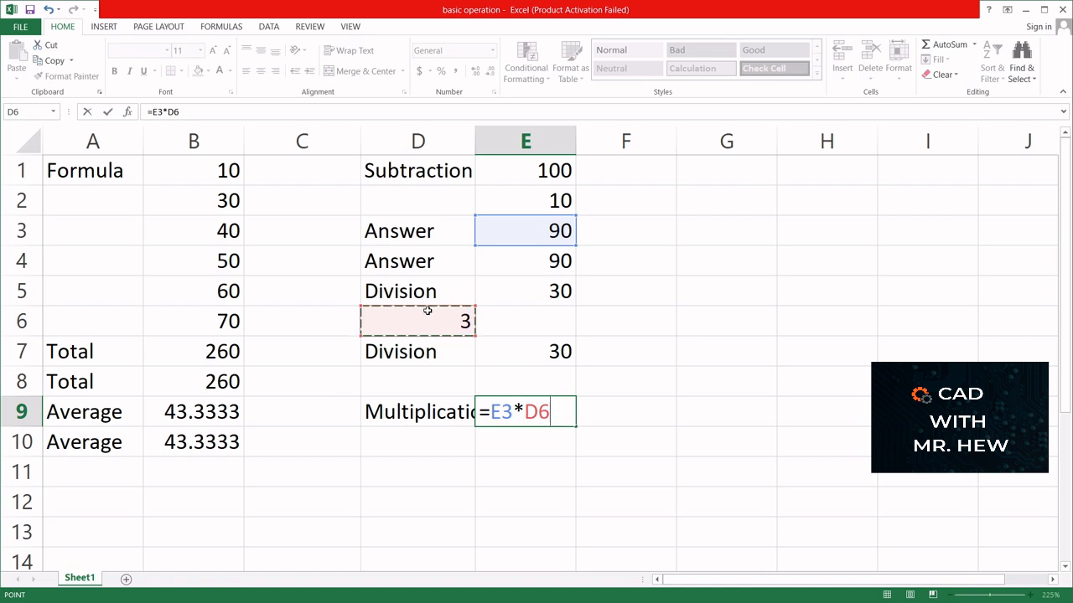
key("Return")
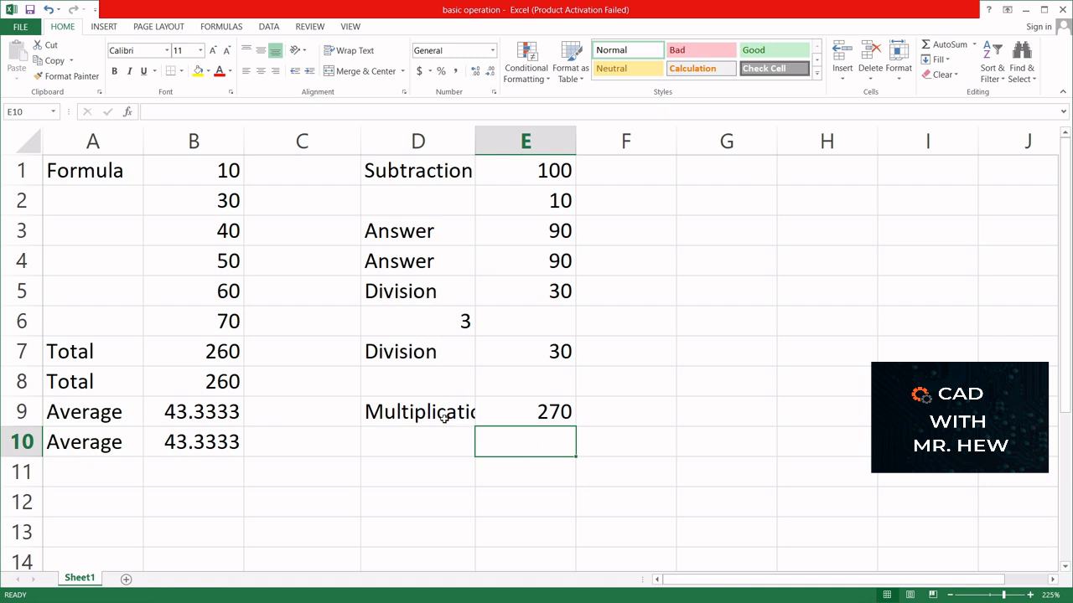
Autofit column D to its longest label and copy the Multiplication label from D9 down to D10
double_click(474, 141)
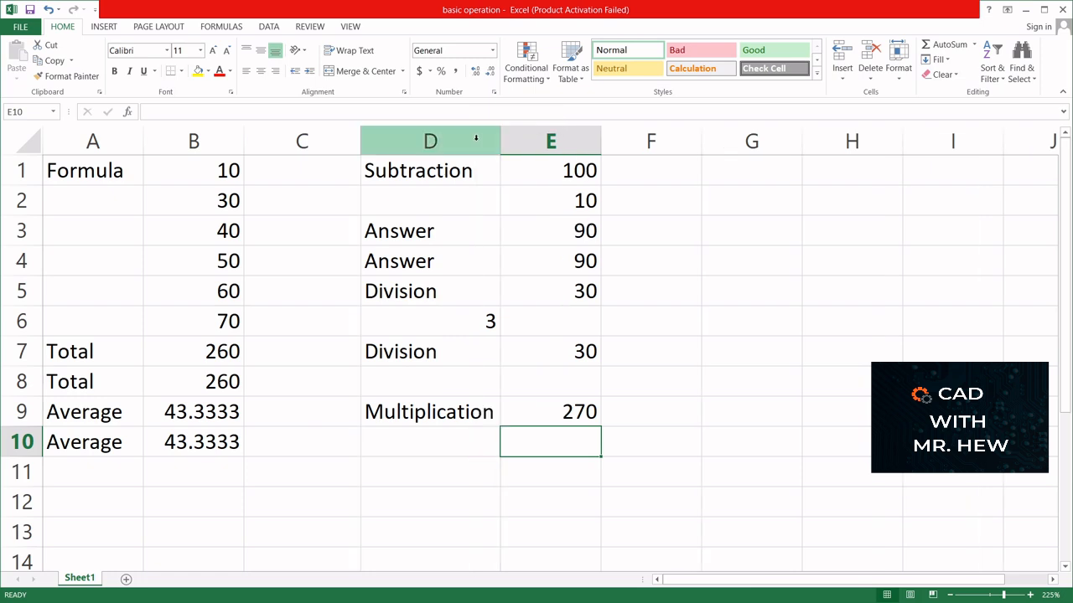
left_click(451, 412)
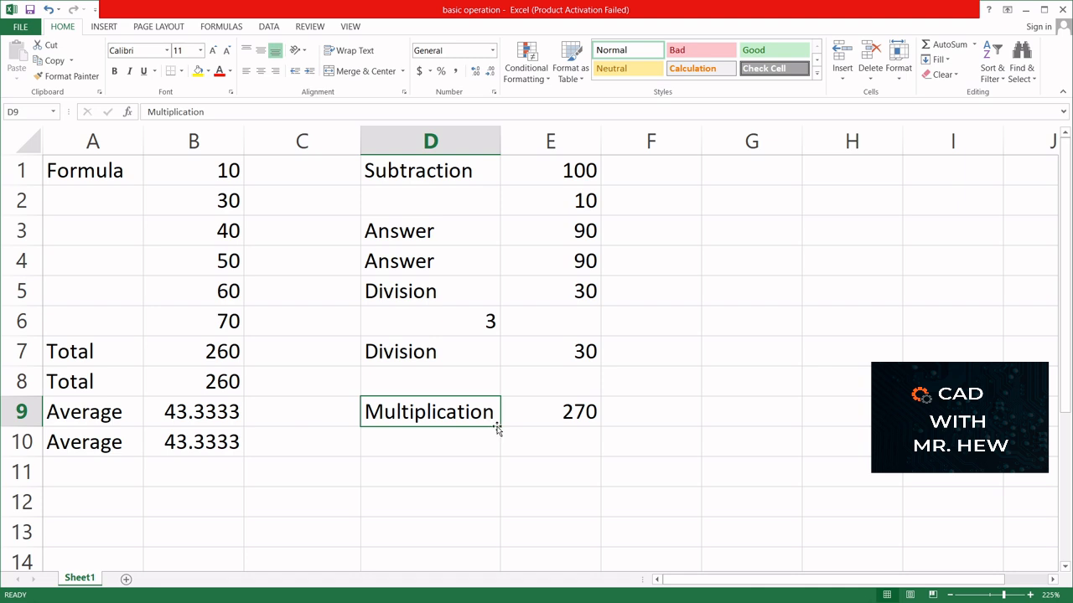
left_click_drag(498, 425, 493, 444)
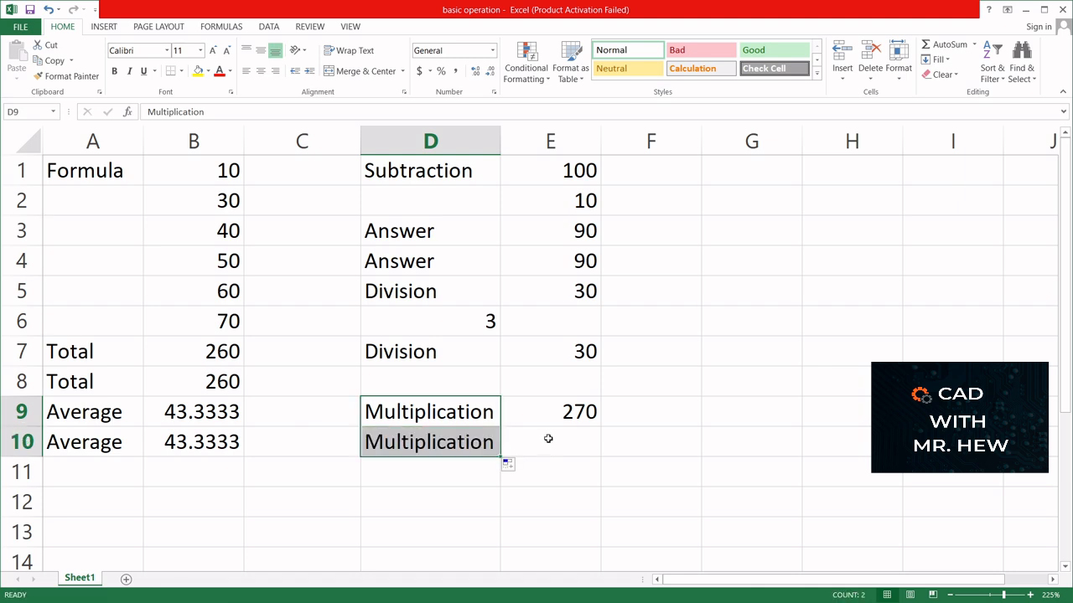
Enter the typed-number multiplication formula =90*3 in cell E10
left_click(551, 440)
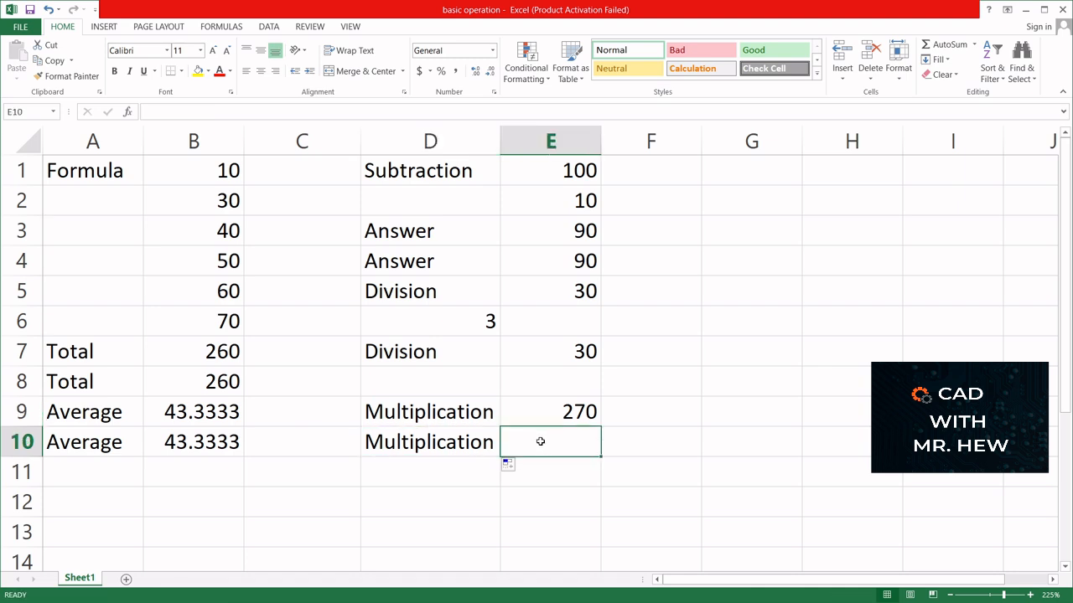
type("=")
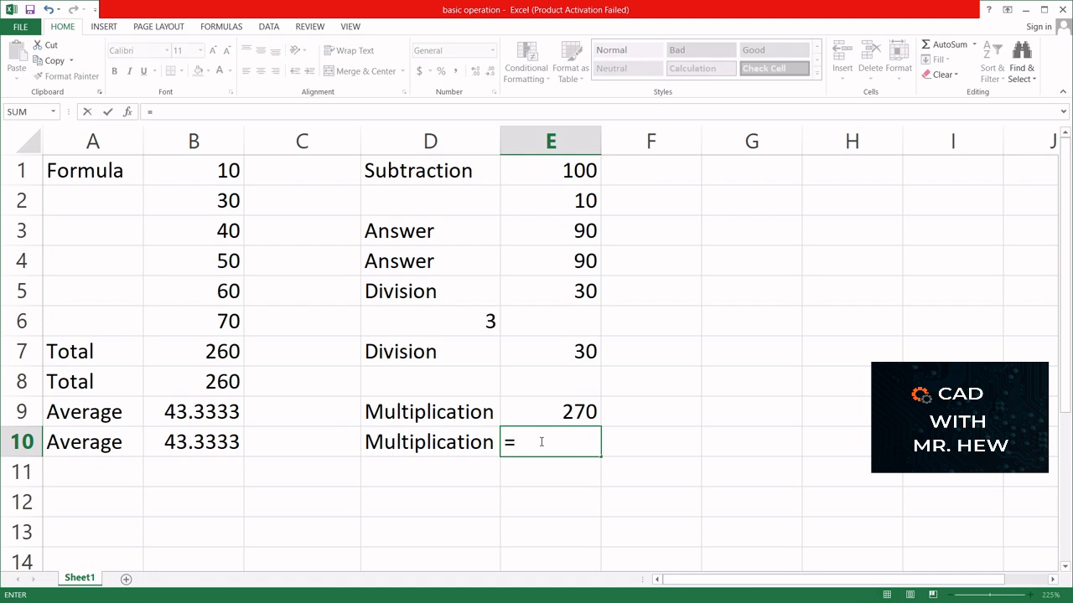
type("90*3")
key("Return")
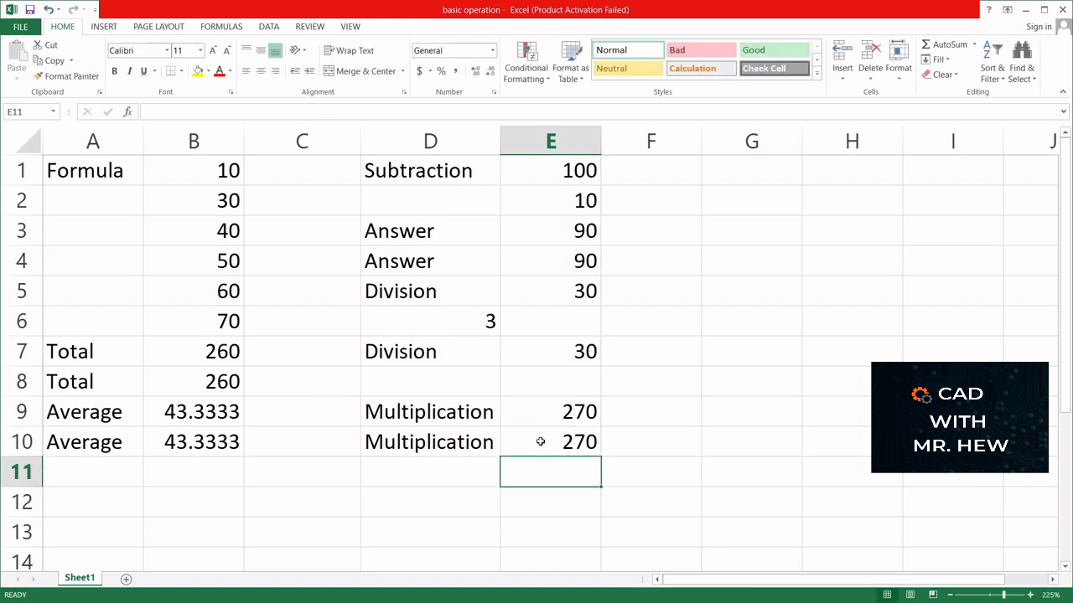
Replace the subtraction formula in cell E3 with the typed value 80
left_click(570, 231)
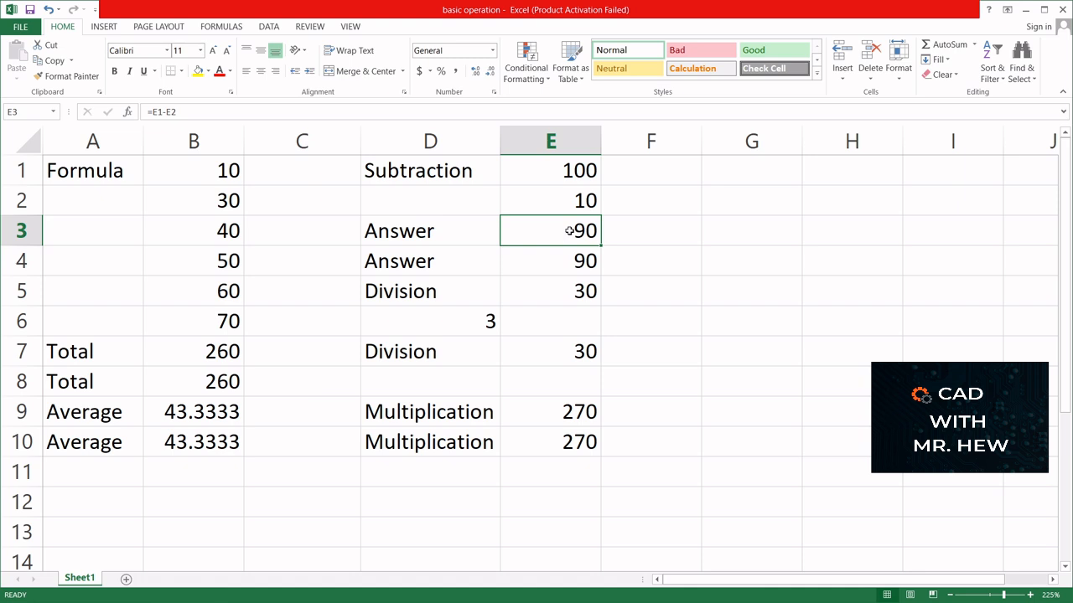
type("80")
key("Return")
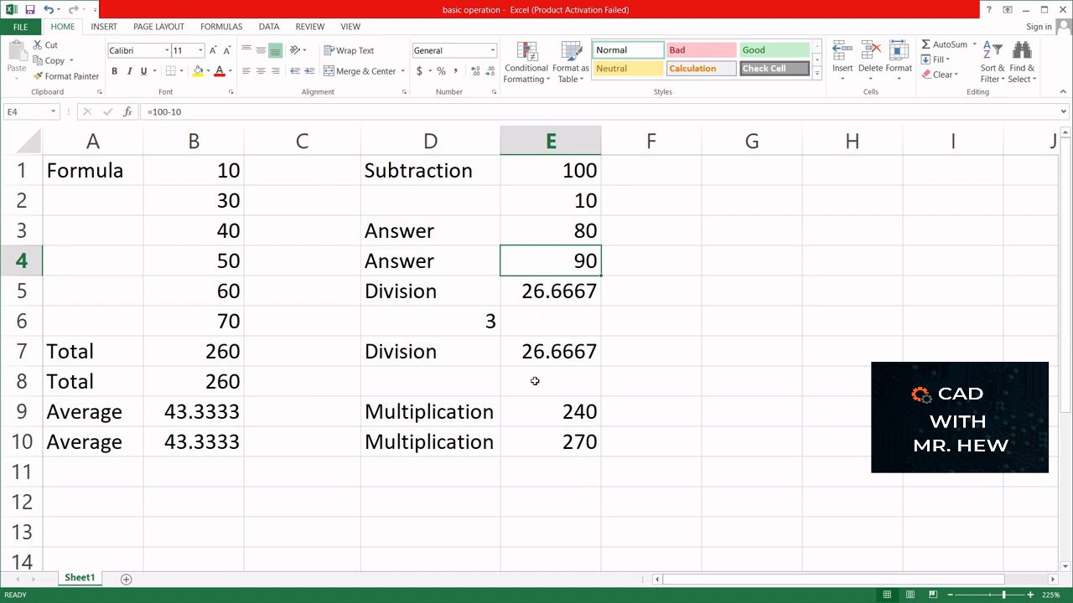
Edit the typed-number formula in cell E10 to =80*3, and check the formulas in E9 and B7
left_click(565, 445)
double_click(564, 444)
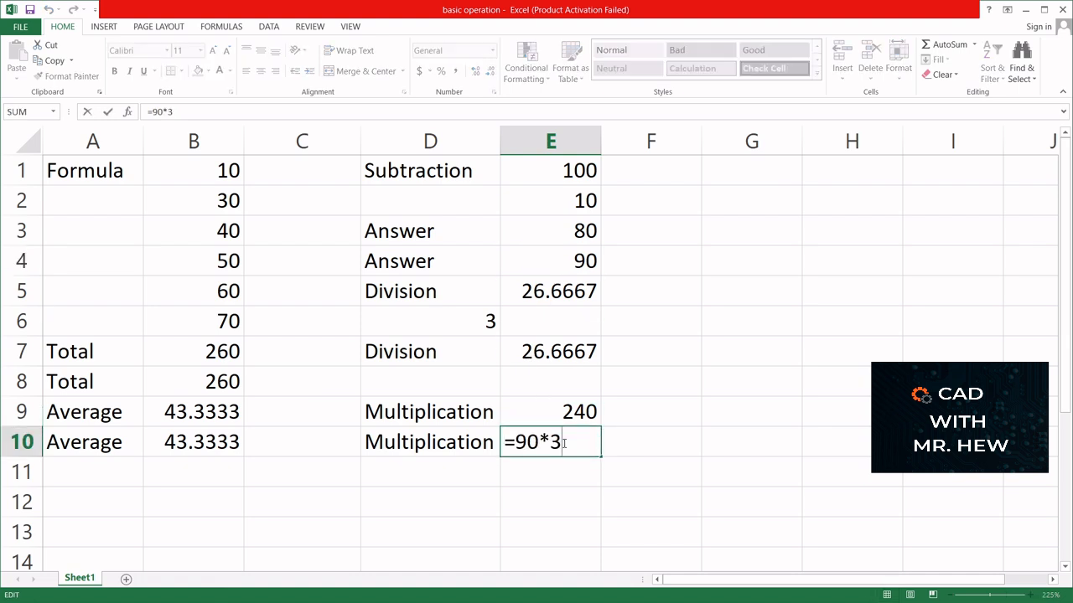
left_click(526, 444)
key("BackSpace")
type("8")
key("Return")
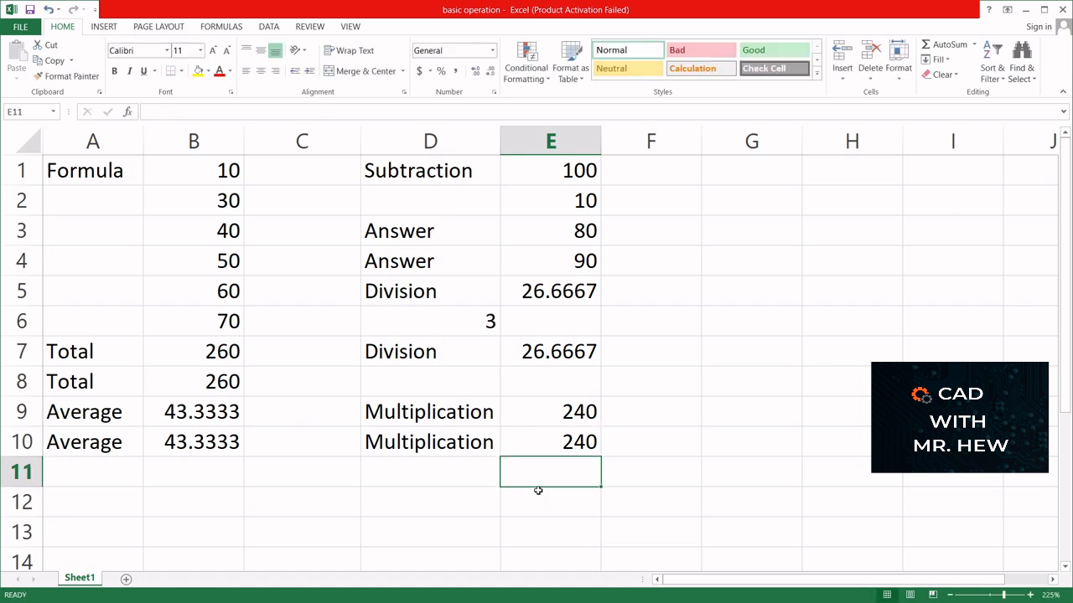
left_click(537, 413)
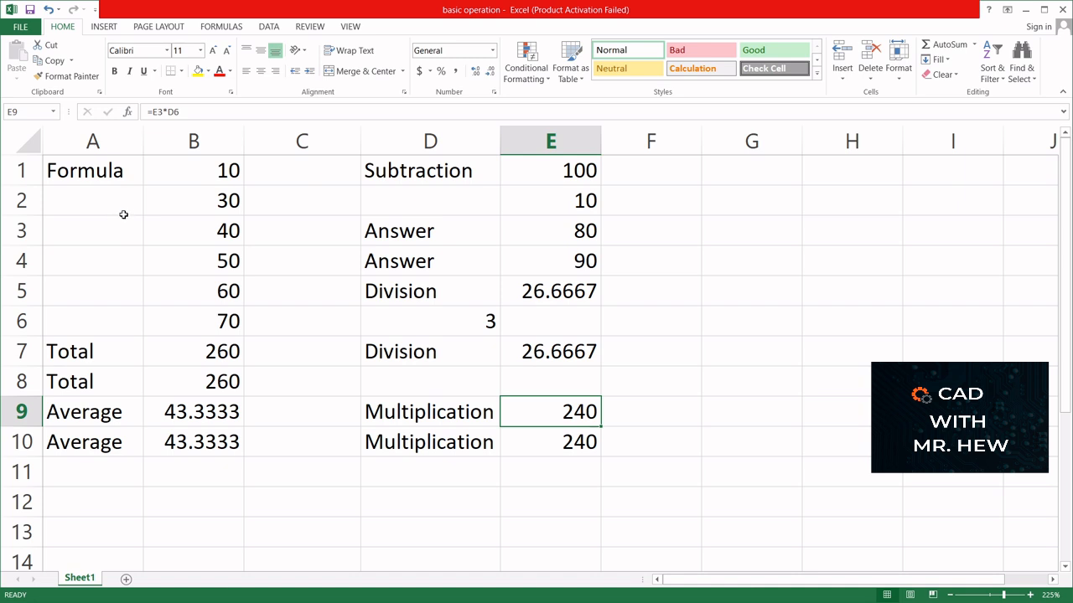
left_click(183, 355)
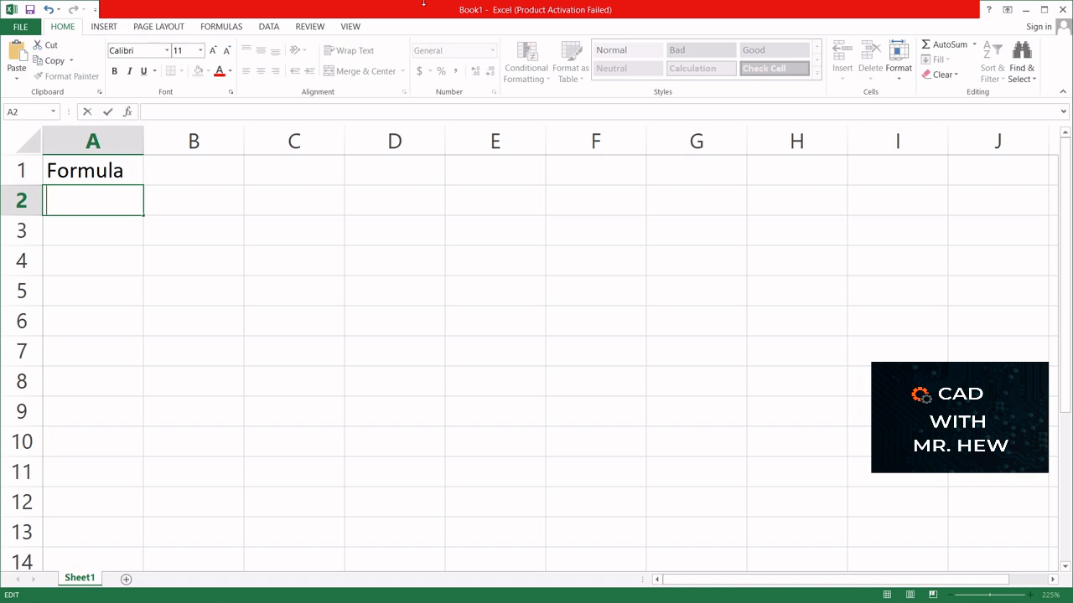
Enter the operator list +,-,/,* in cell A2, below the Formula heading of the Book1 workbook
key("F2")
type("+")
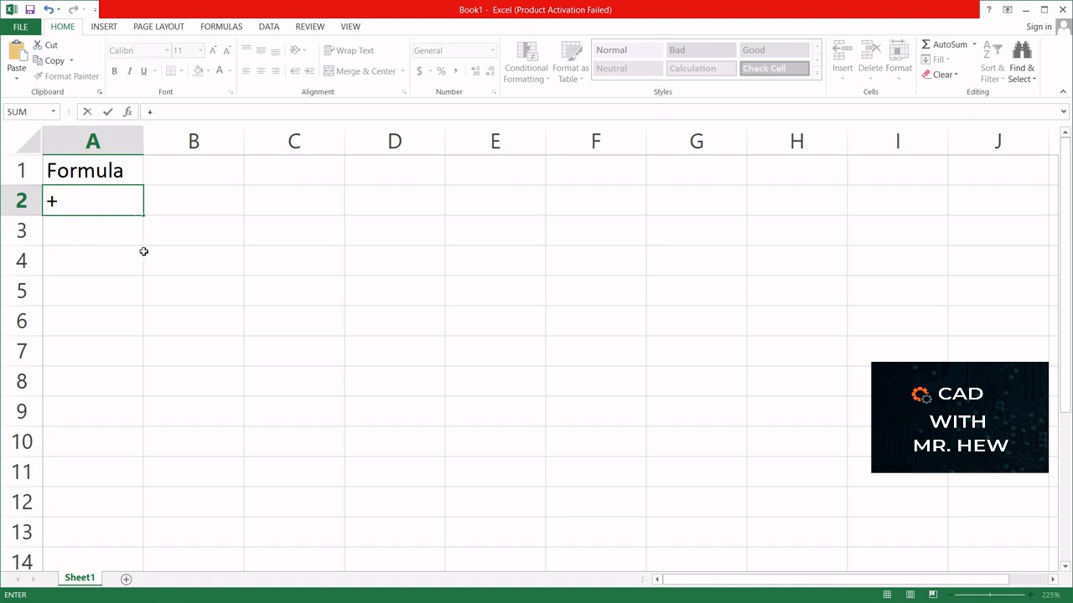
type(",-,/,*")
left_click(57, 201)
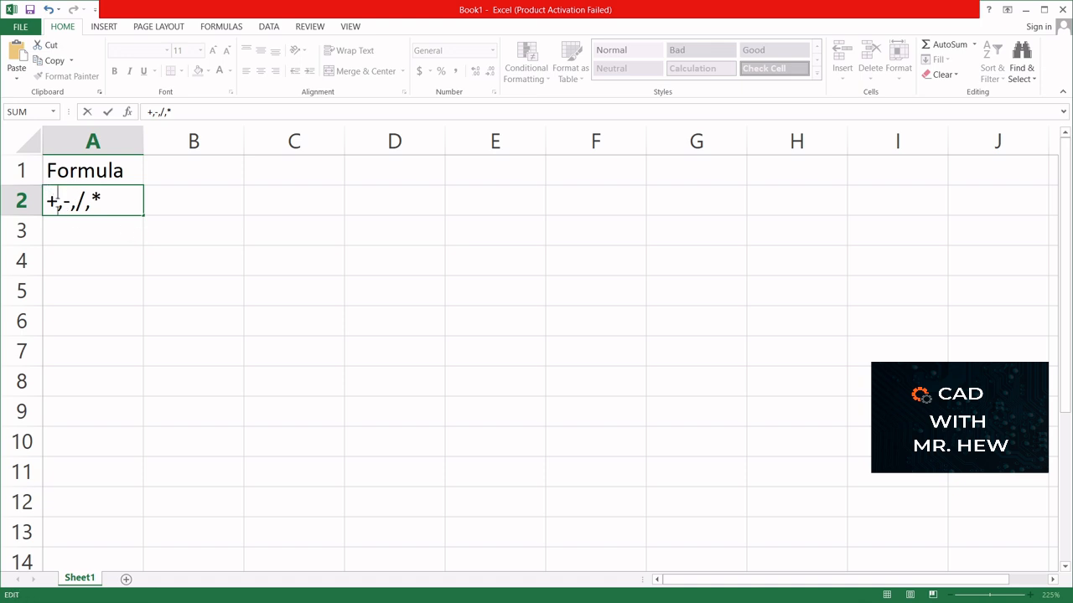